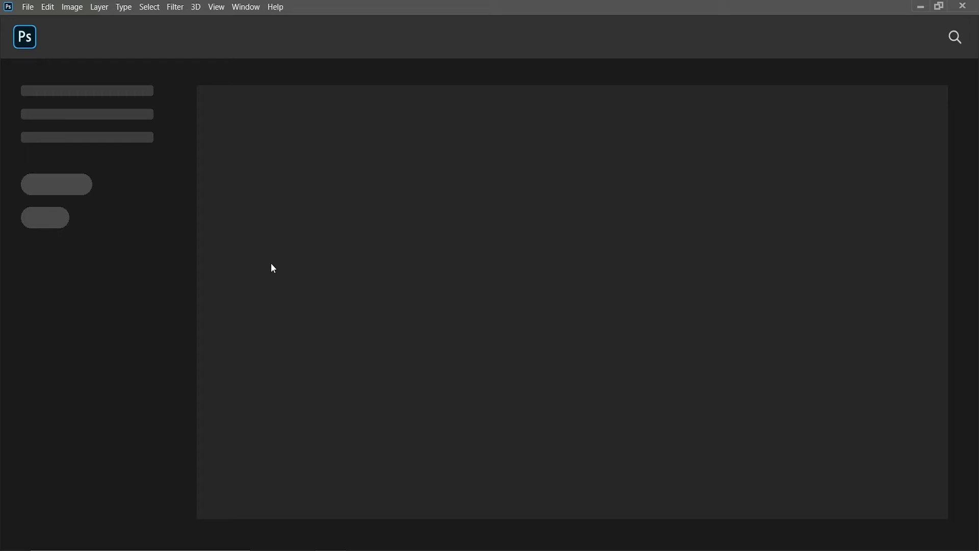
# - Create a new document 1000 px wide and 250 px high at 72 pixels/inch with a white background
pyautogui.hotkey('ctrl', 'n')
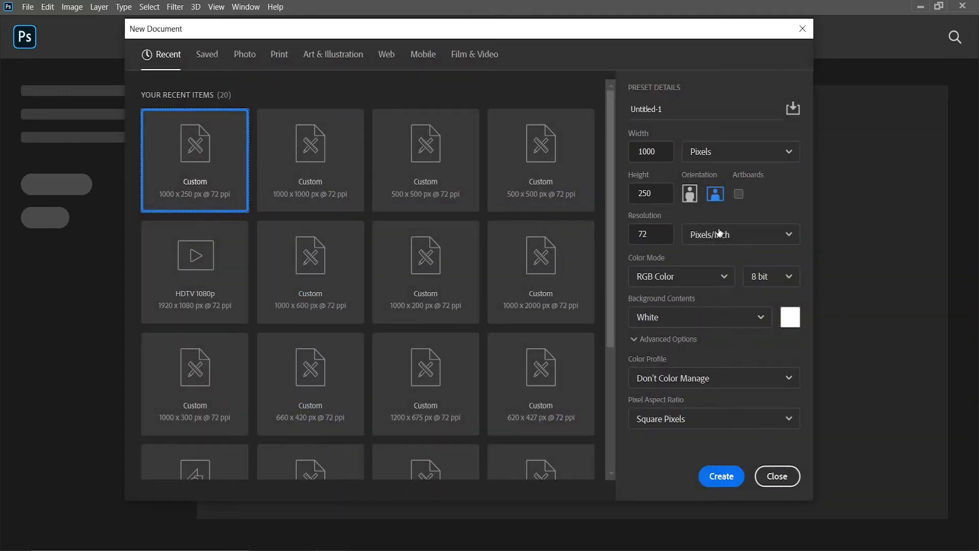
pyautogui.click(662, 148)
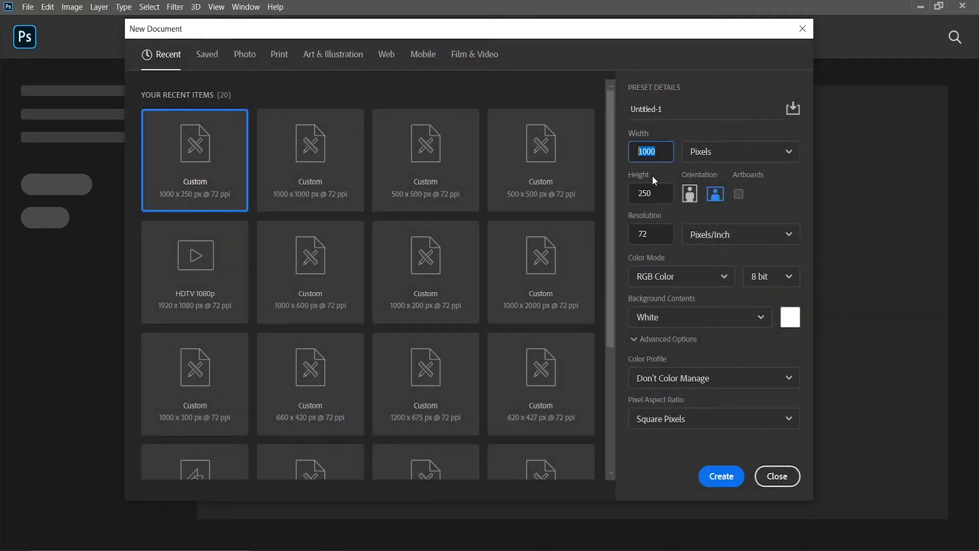
pyautogui.click(663, 151)
pyautogui.press('Tab')
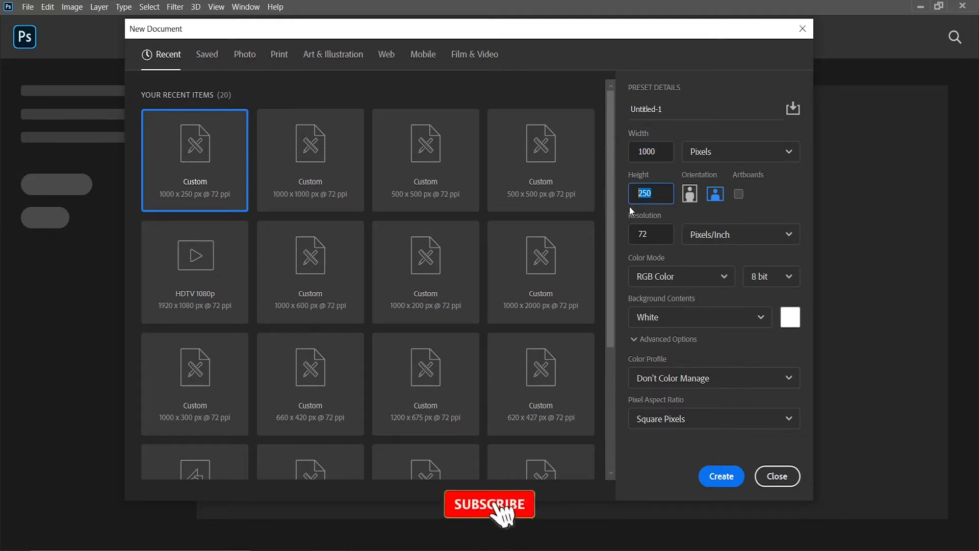
pyautogui.click(713, 478)
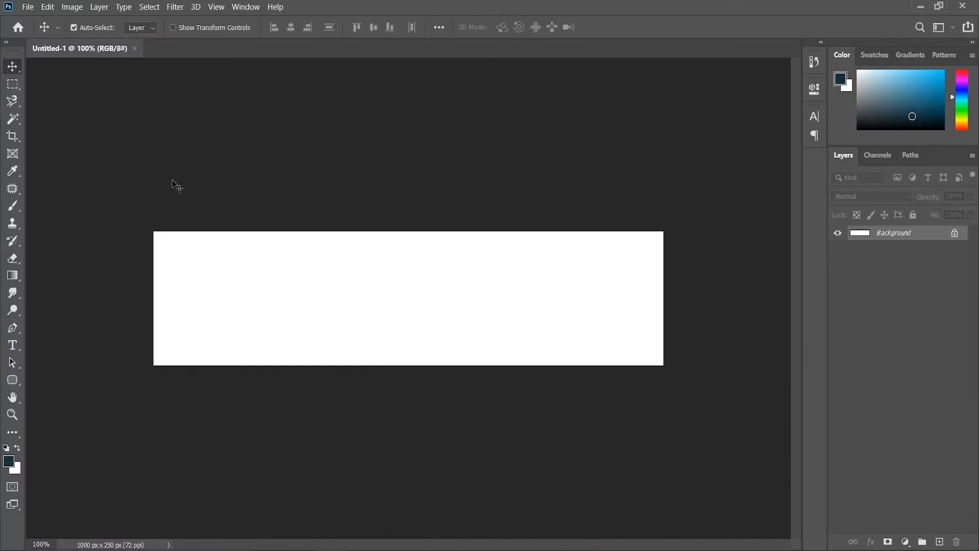
# - Open the coffee cup photo and the pink texture photo from the banner project folder, with the cup photo in front
pyautogui.hotkey('ctrl', 'o')
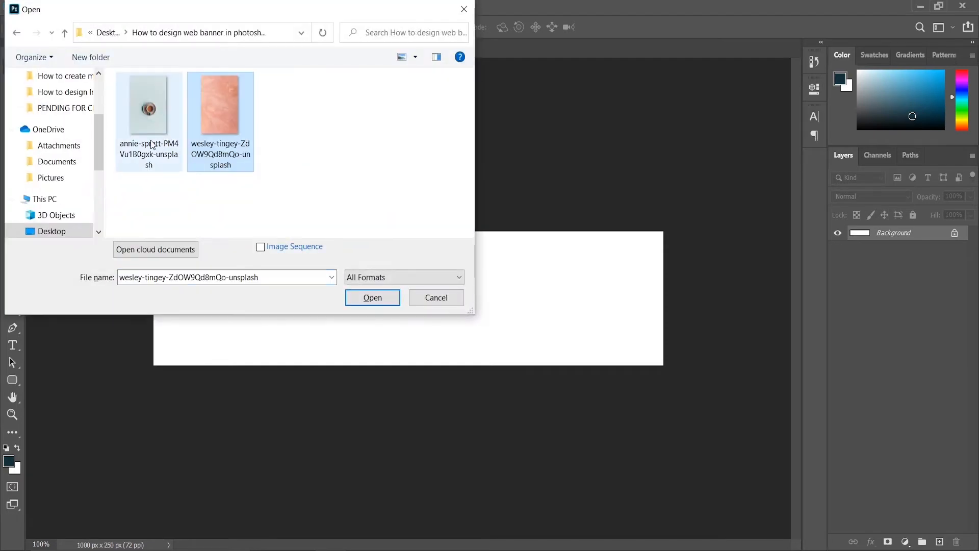
pyautogui.moveTo(291, 188); pyautogui.dragTo(129, 112)
pyautogui.click(361, 297)
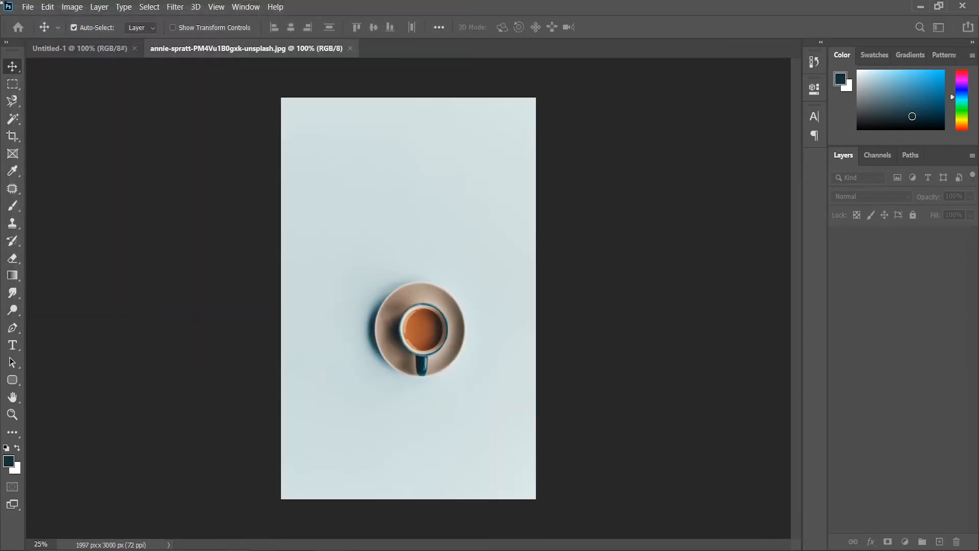
pyautogui.click(276, 48)
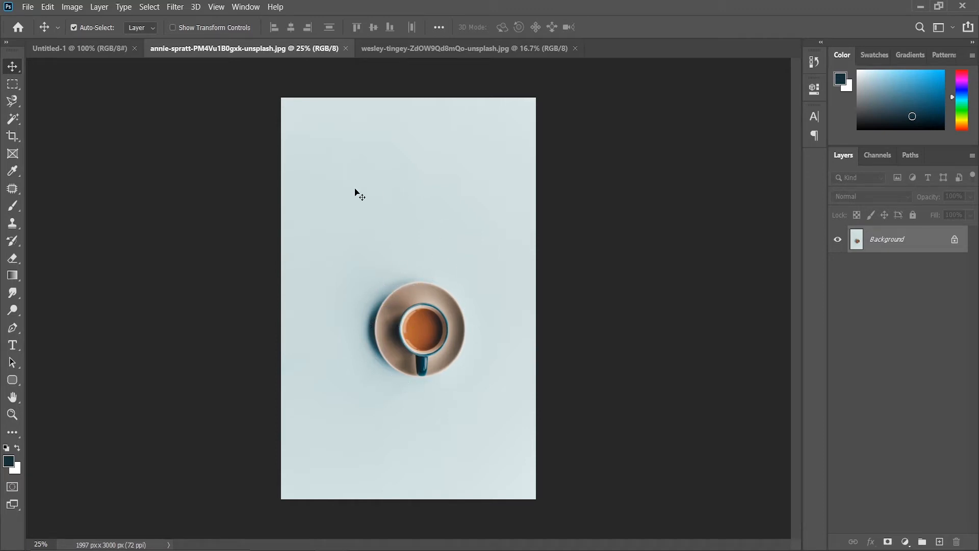
# - Select the cup and saucer with Select Subject and move the cutout into the banner document
pyautogui.click(150, 6)
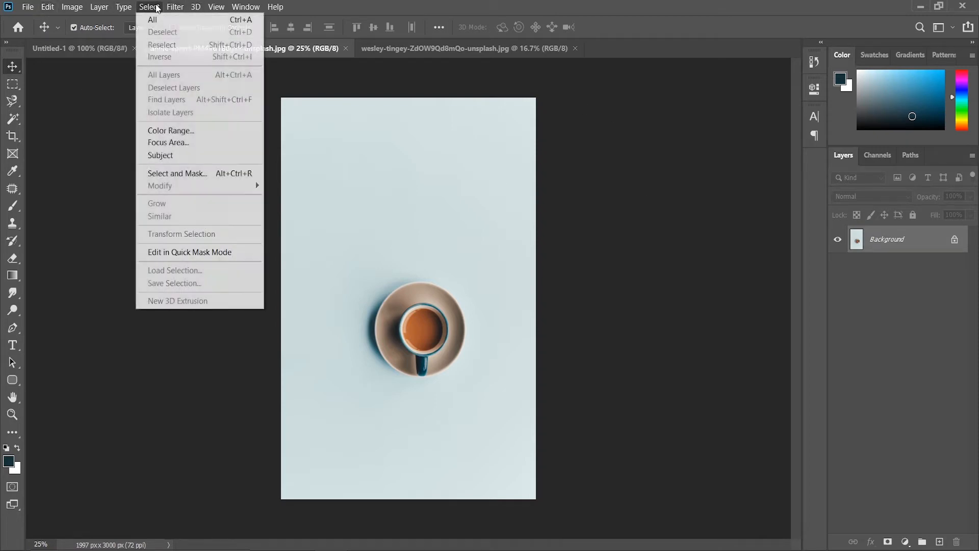
pyautogui.click(164, 158)
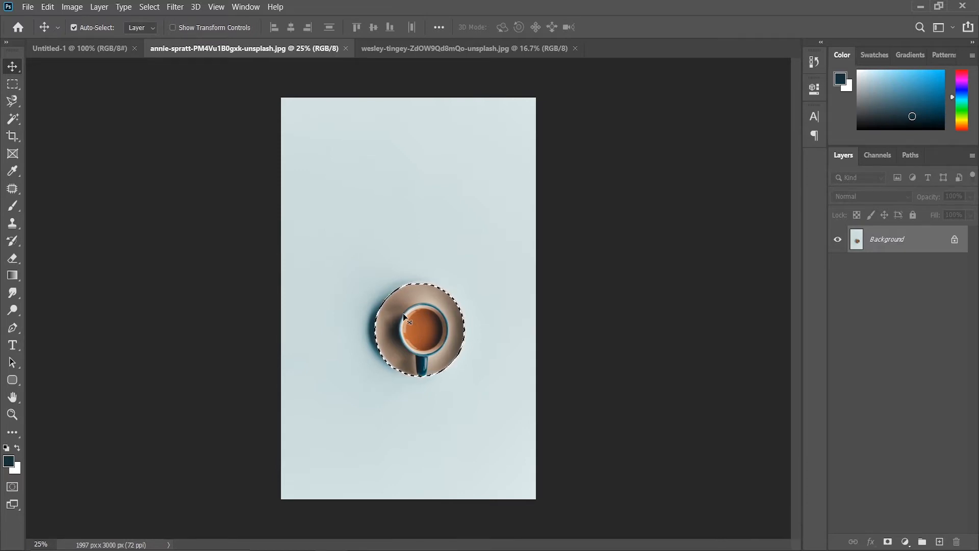
pyautogui.moveTo(402, 312); pyautogui.dragTo(399, 281)
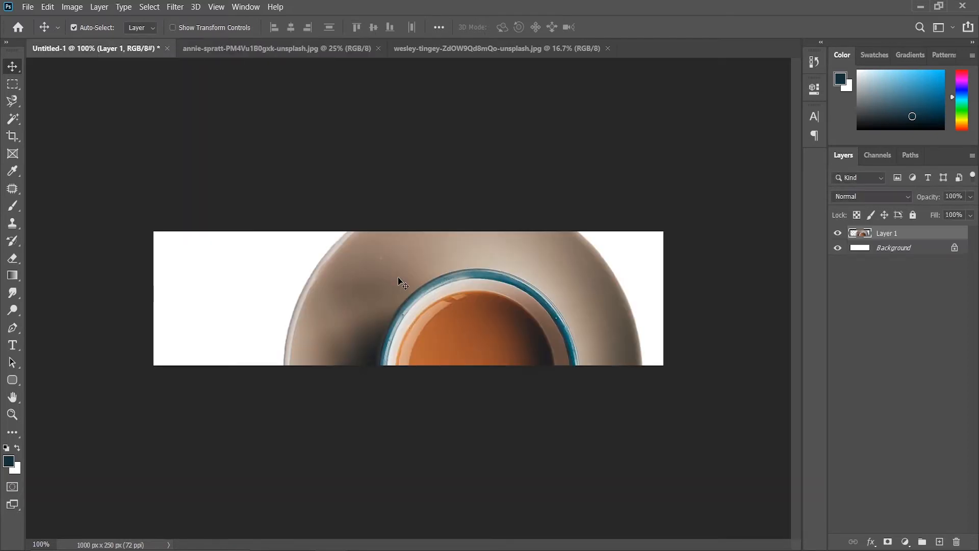
# - Convert the cup layer to a smart object, then scale it down to fit inside the banner near its right end
pyautogui.rightClick(904, 234)
pyautogui.click(830, 173)
pyautogui.press('ctrl')
pyautogui.hotkey('ctrl', 't')
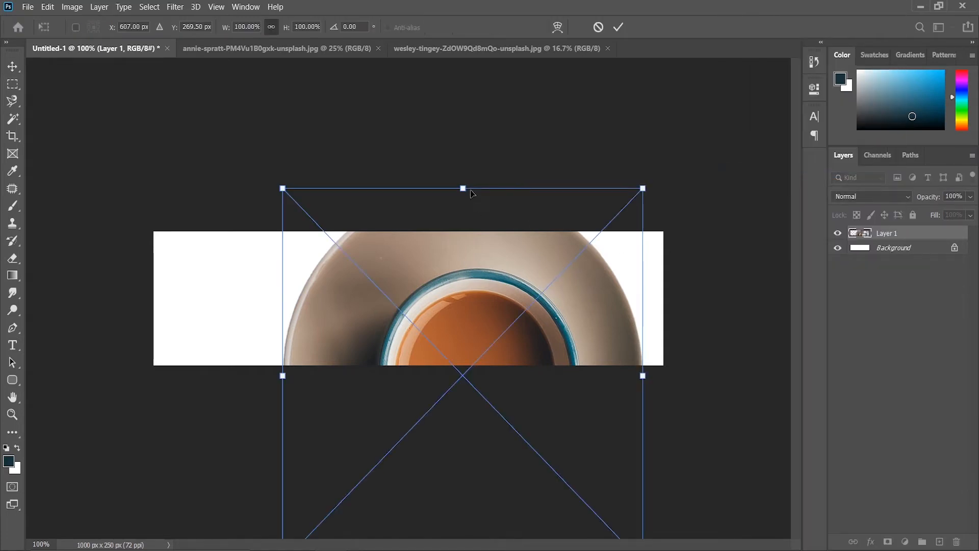
pyautogui.moveTo(473, 192); pyautogui.dragTo(485, 464)
pyautogui.moveTo(475, 501); pyautogui.dragTo(590, 285)
pyautogui.press('Return')
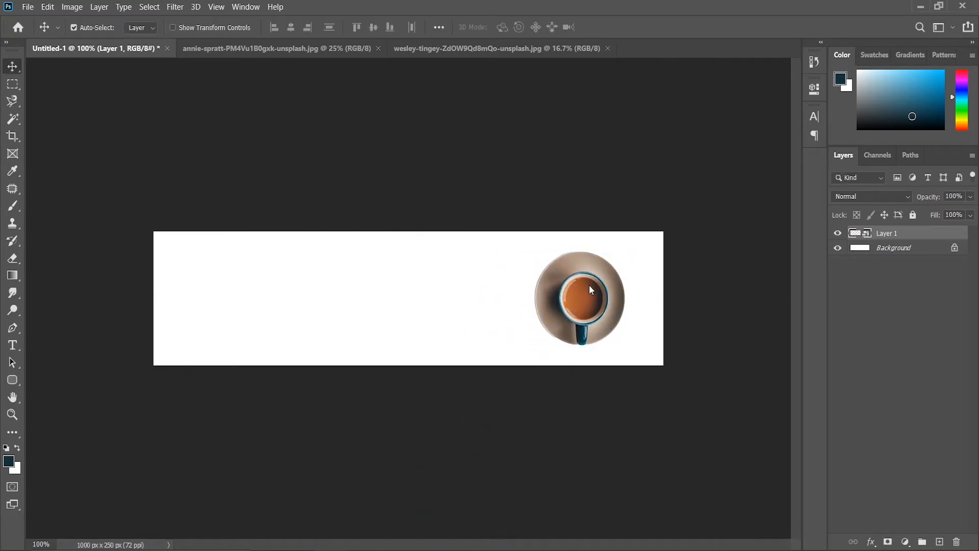
# - Copy the pink texture photo into the banner document as a new layer
pyautogui.click(299, 50)
pyautogui.click(450, 48)
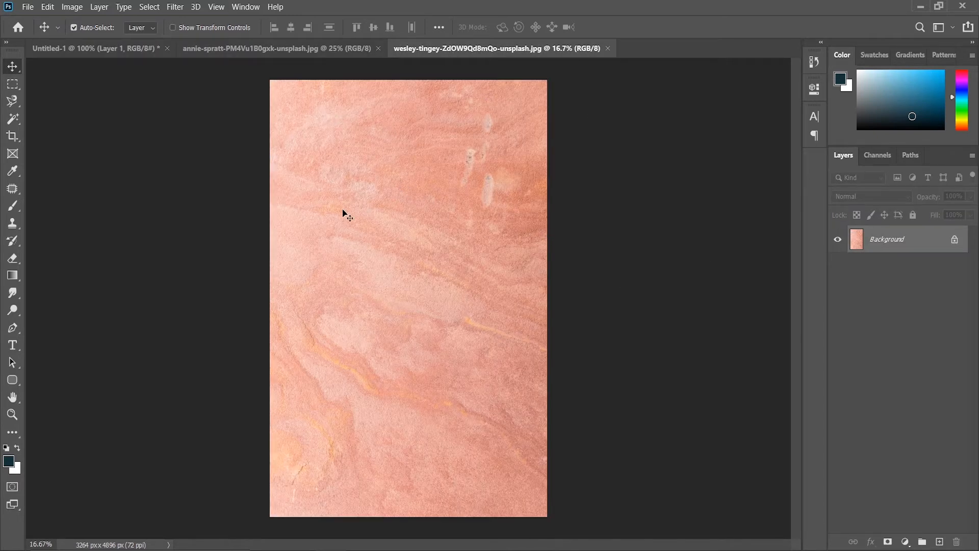
pyautogui.moveTo(392, 139); pyautogui.dragTo(335, 289)
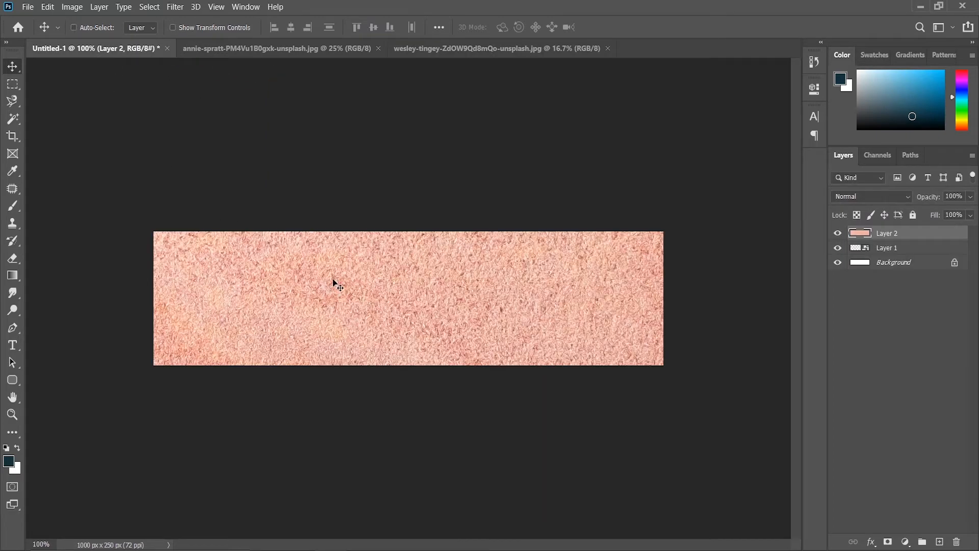
# - Rotate the pink texture 90° and scale it to about 22.5% to cover the banner, placing its layer beneath the cup
pyautogui.hotkey('ctrl', 't')
pyautogui.hotkey('ctrl', '0')
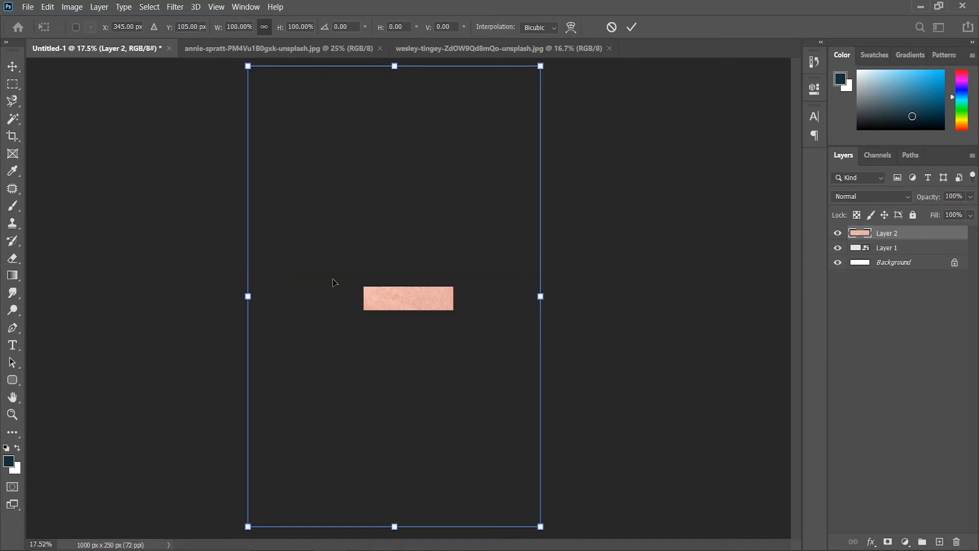
pyautogui.moveTo(580, 111); pyautogui.dragTo(591, 338)
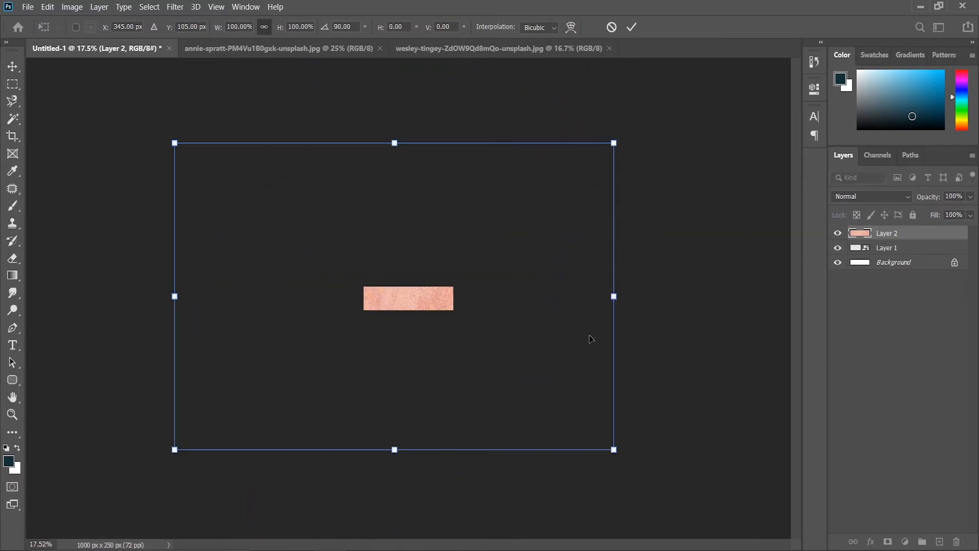
pyautogui.moveTo(616, 293); pyautogui.dragTo(451, 315)
pyautogui.moveTo(406, 351); pyautogui.dragTo(408, 336)
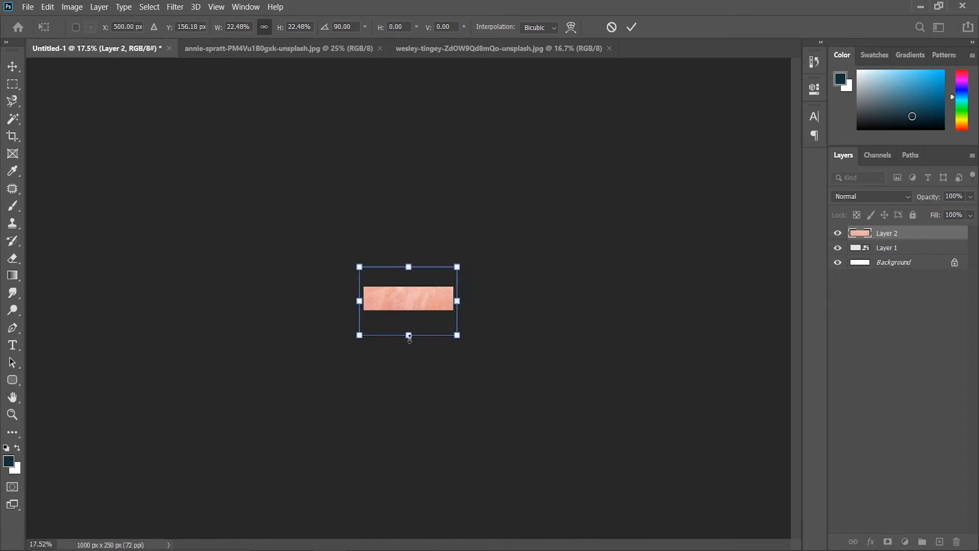
pyautogui.press('Return')
pyautogui.moveTo(397, 288); pyautogui.dragTo(466, 295)
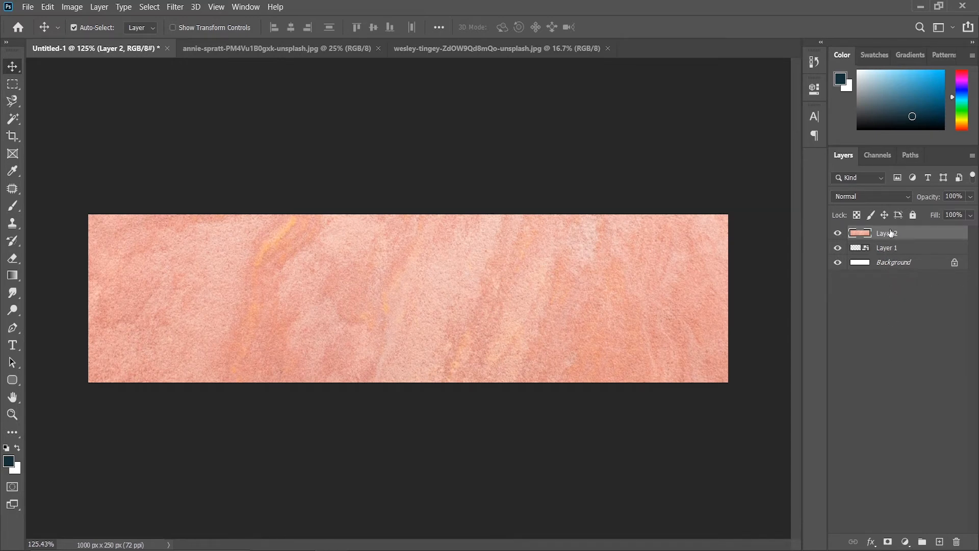
pyautogui.moveTo(891, 233); pyautogui.dragTo(893, 258)
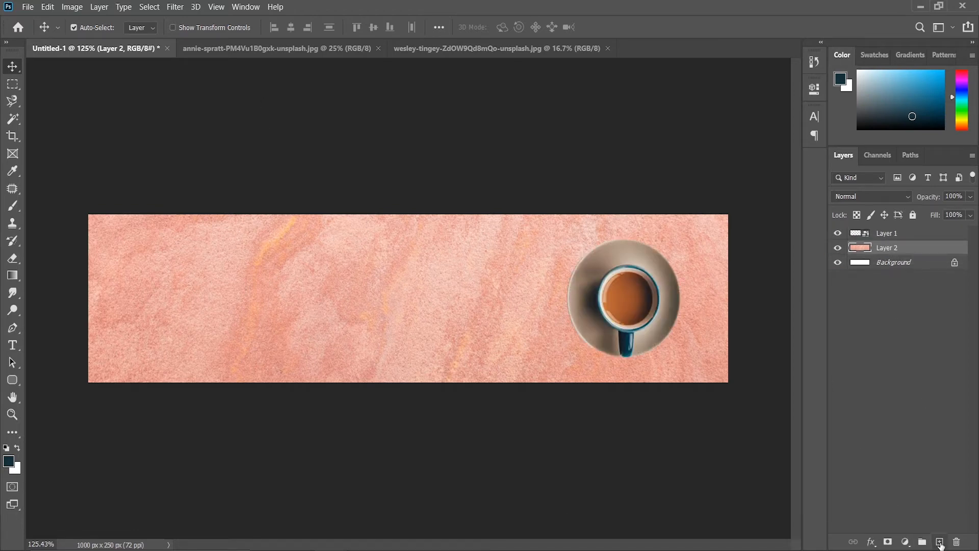
# - Add a new layer above the cup and fill it with a dark blue foreground color
pyautogui.click(940, 543)
pyautogui.moveTo(883, 248); pyautogui.dragTo(882, 229)
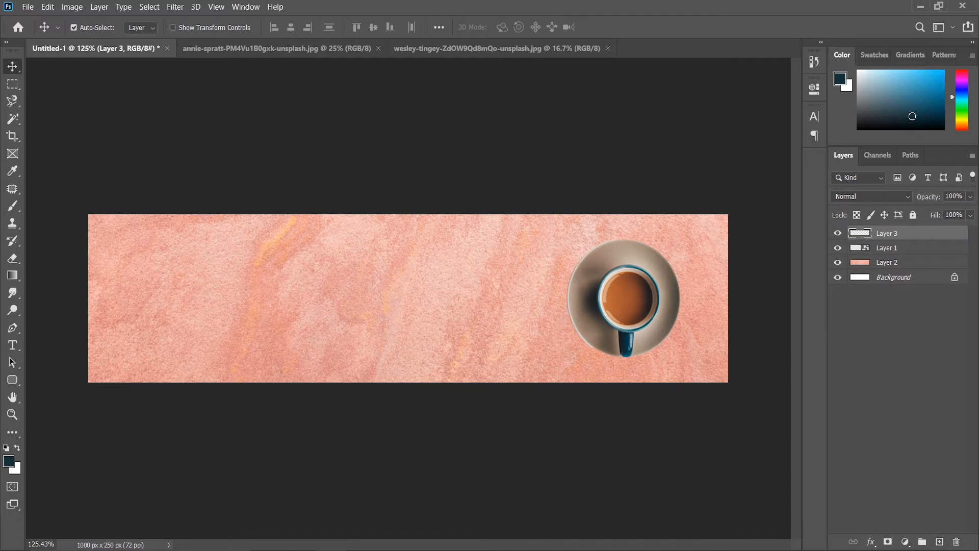
pyautogui.click(9, 462)
pyautogui.moveTo(731, 351); pyautogui.dragTo(743, 345)
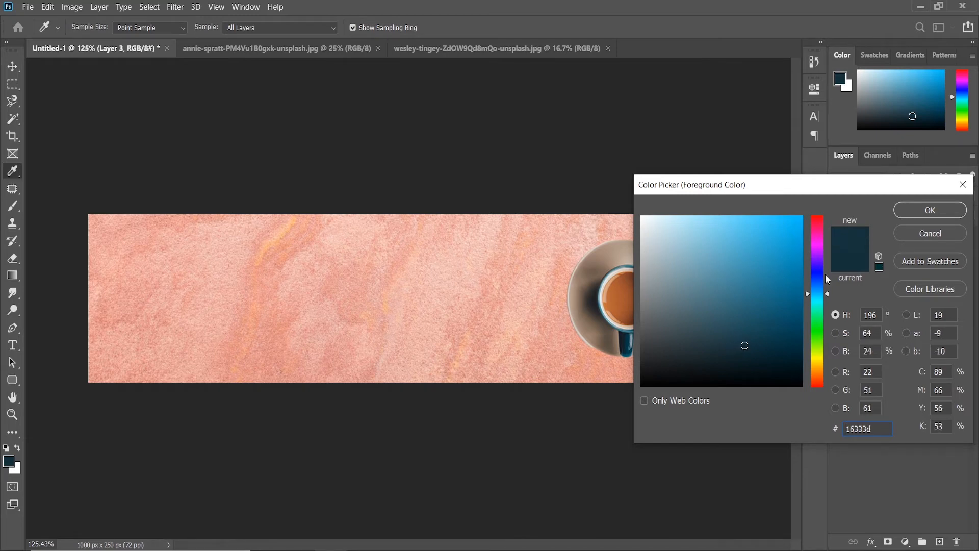
pyautogui.press('v')
pyautogui.click(930, 210)
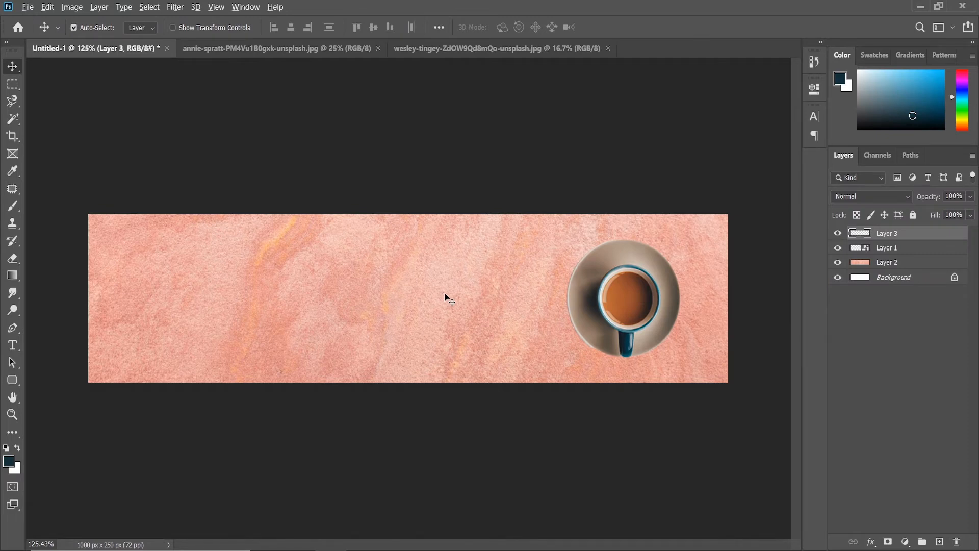
pyautogui.hotkey('alt', 'BackSpace')
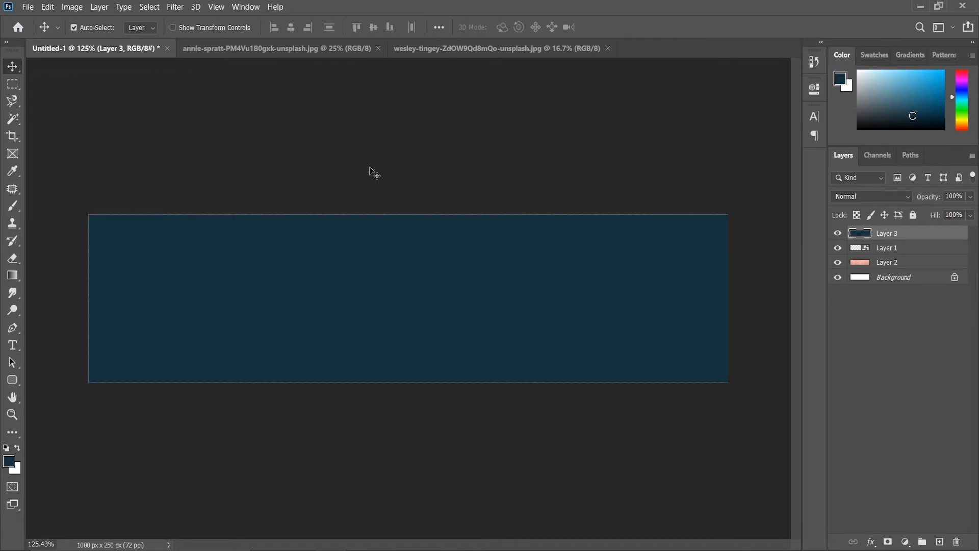
# - Narrow the dark blue layer to about 65% width and slant its right edge inward toward the bottom
pyautogui.press('ctrl')
pyautogui.hotkey('ctrl', 't')
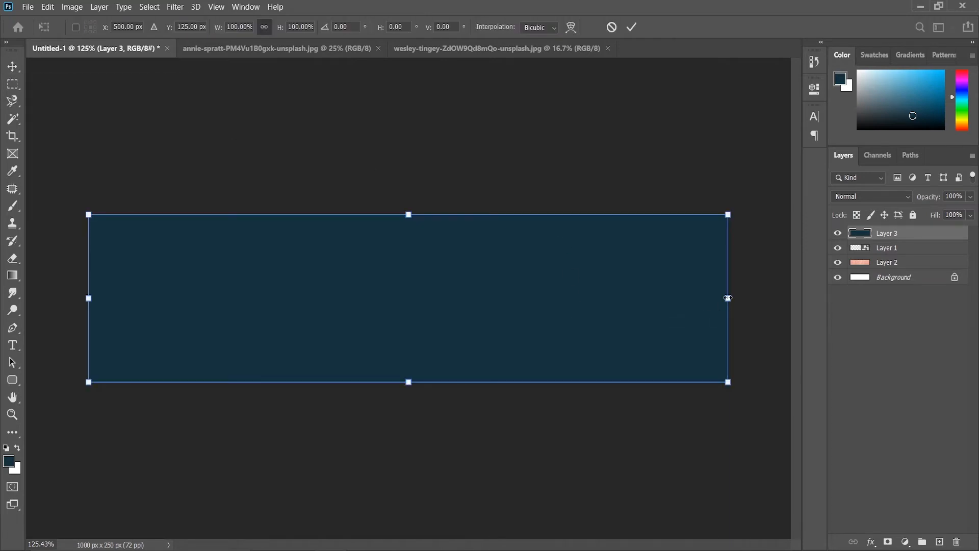
pyautogui.moveTo(727, 298); pyautogui.dragTo(506, 302)
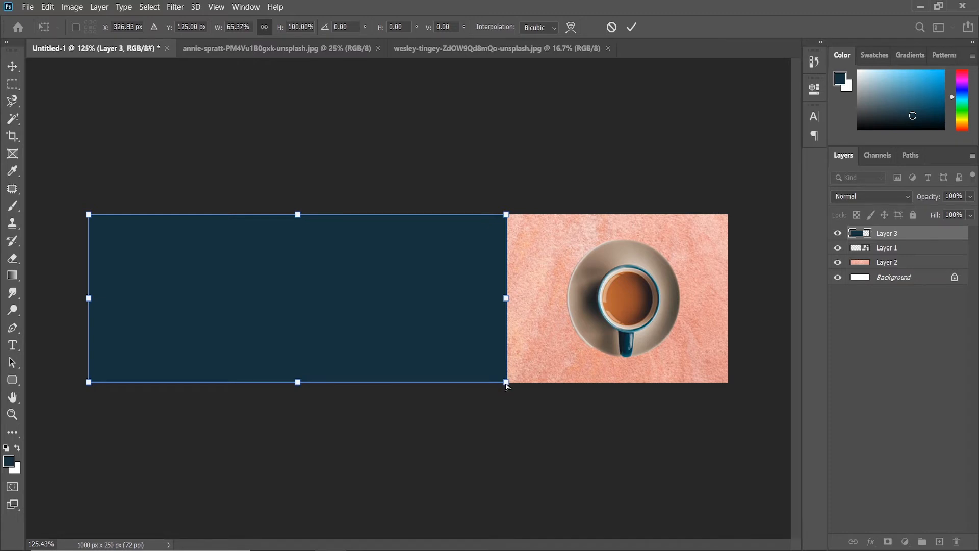
pyautogui.moveTo(506, 384); pyautogui.dragTo(465, 385)
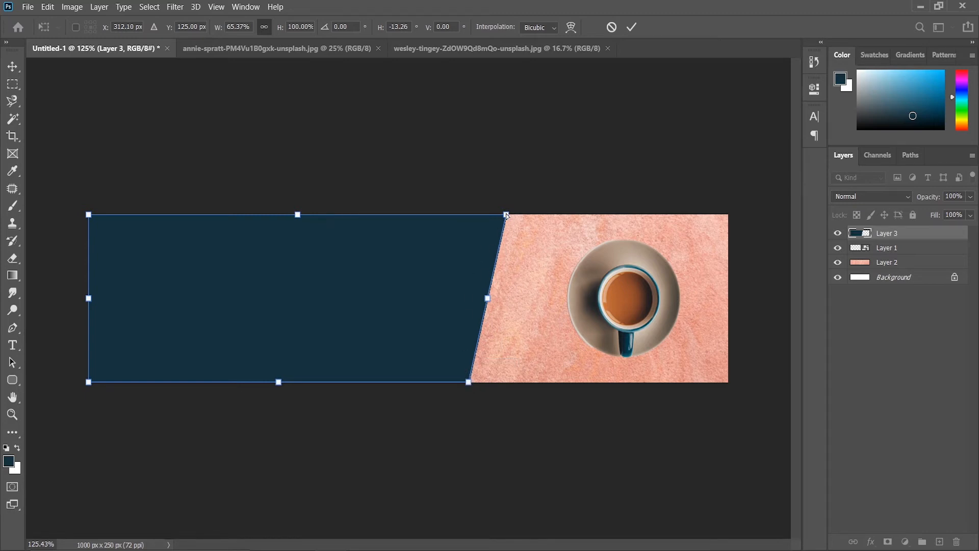
pyautogui.moveTo(506, 214); pyautogui.dragTo(519, 213)
pyautogui.press('Return')
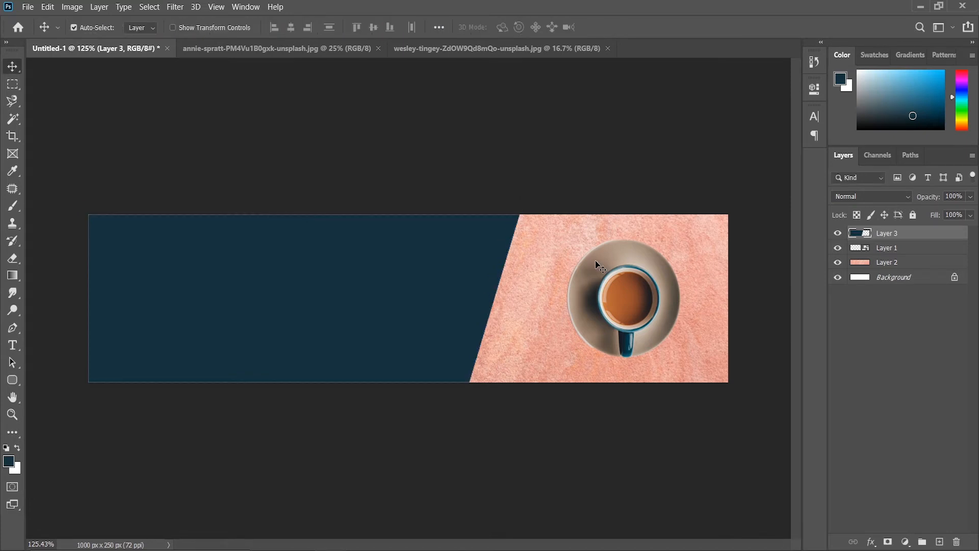
# - Widen the slanted dark blue panel slightly toward the cup and nudge the cup a little to the left
pyautogui.moveTo(595, 294); pyautogui.dragTo(591, 295)
pyautogui.click(409, 303)
pyautogui.hotkey('ctrl', 't')
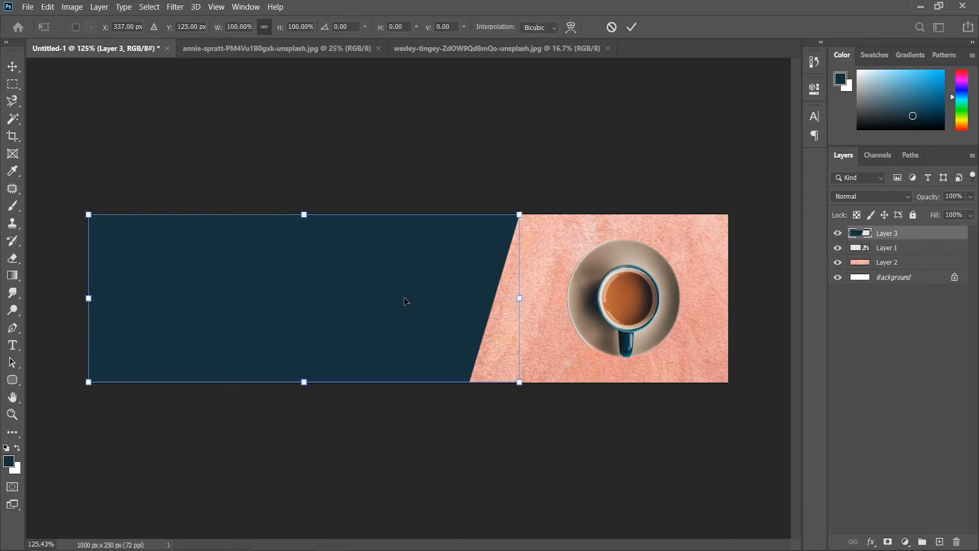
pyautogui.moveTo(519, 300); pyautogui.dragTo(535, 299)
pyautogui.press('Return')
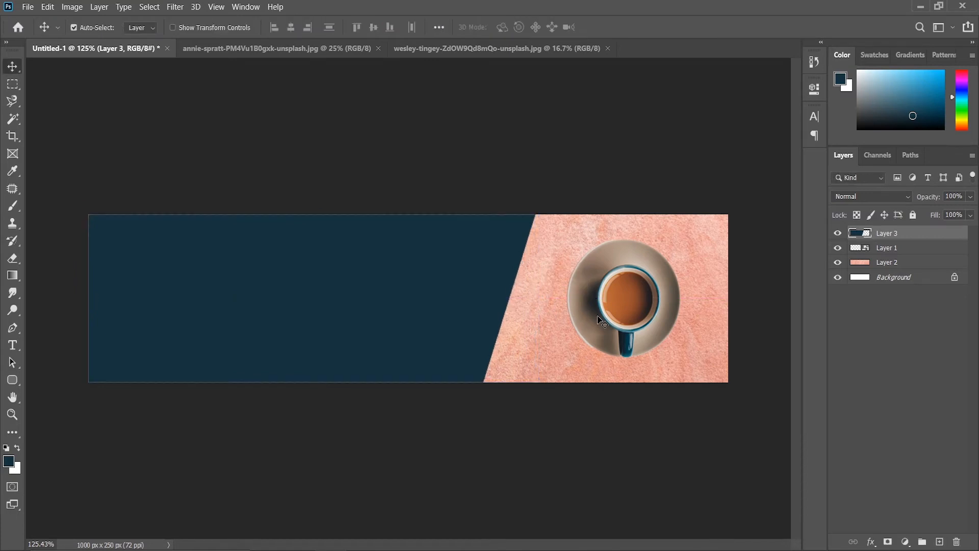
# - Add a white two-line text reading "If it was helpful" and "Buy me a cup of coffee" on the dark blue panel
pyautogui.click(13, 347)
pyautogui.click(13, 347)
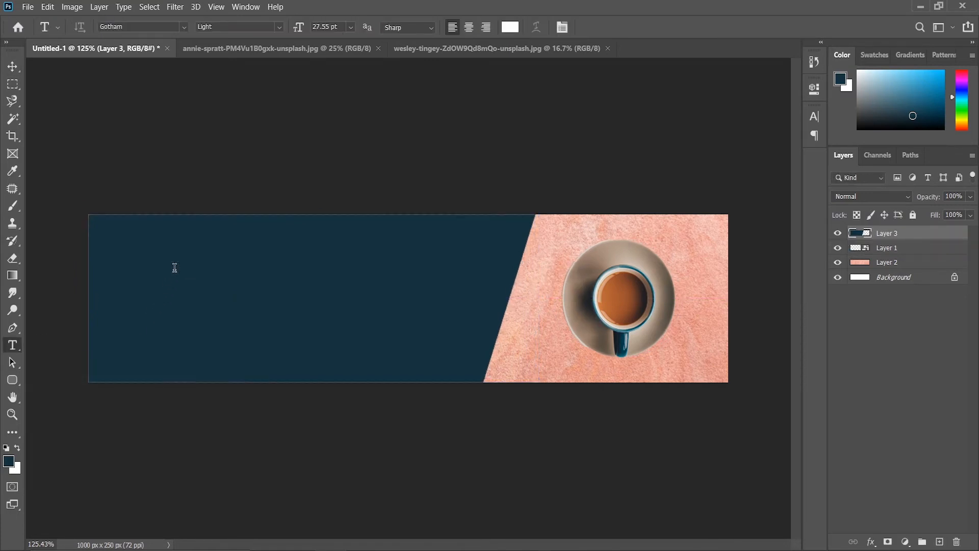
pyautogui.click(175, 267)
pyautogui.press('BackSpace')
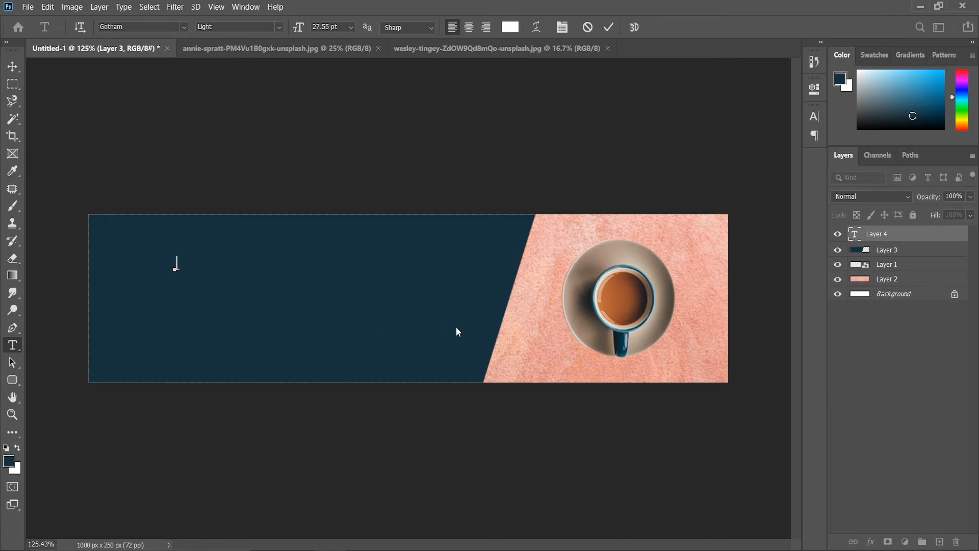
pyautogui.write('If it was ')
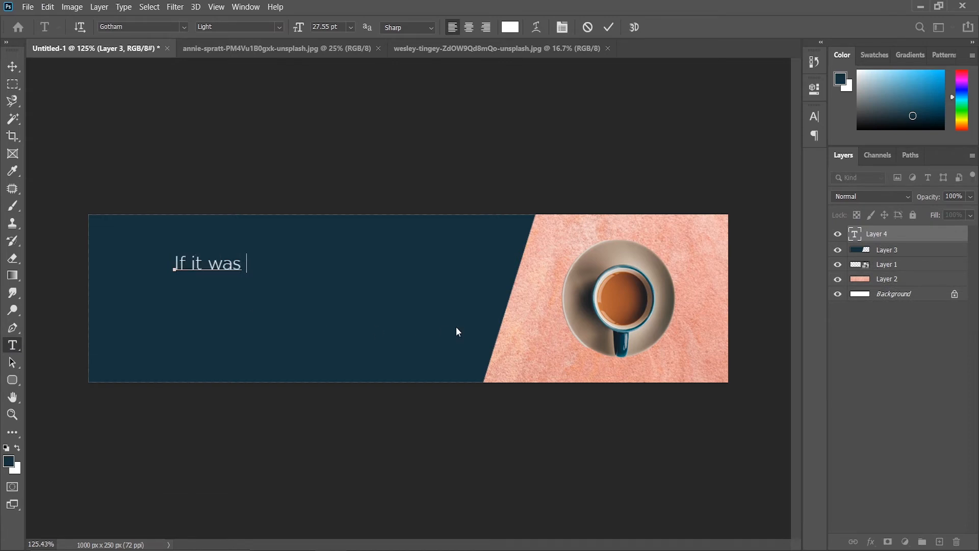
pyautogui.write('helpful')
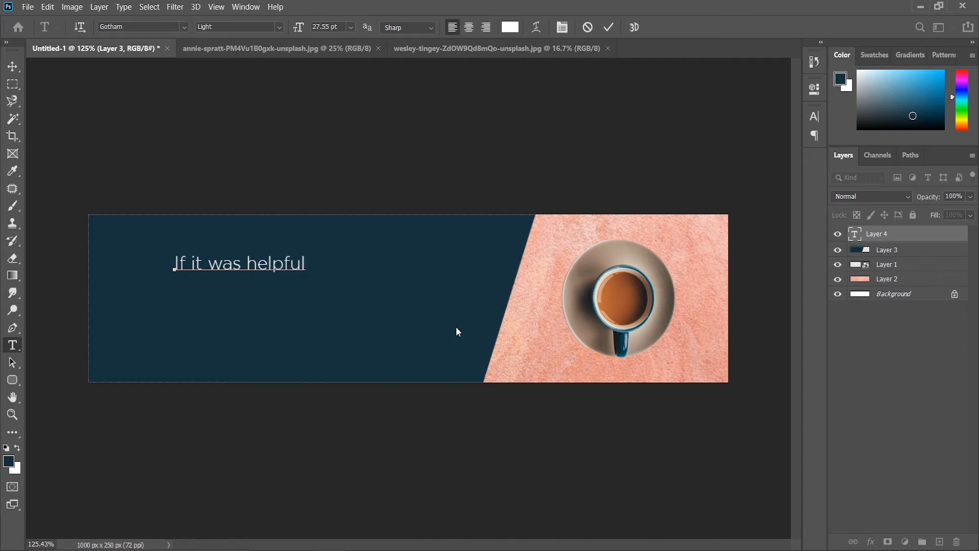
pyautogui.press('Return')
pyautogui.write('Bu')
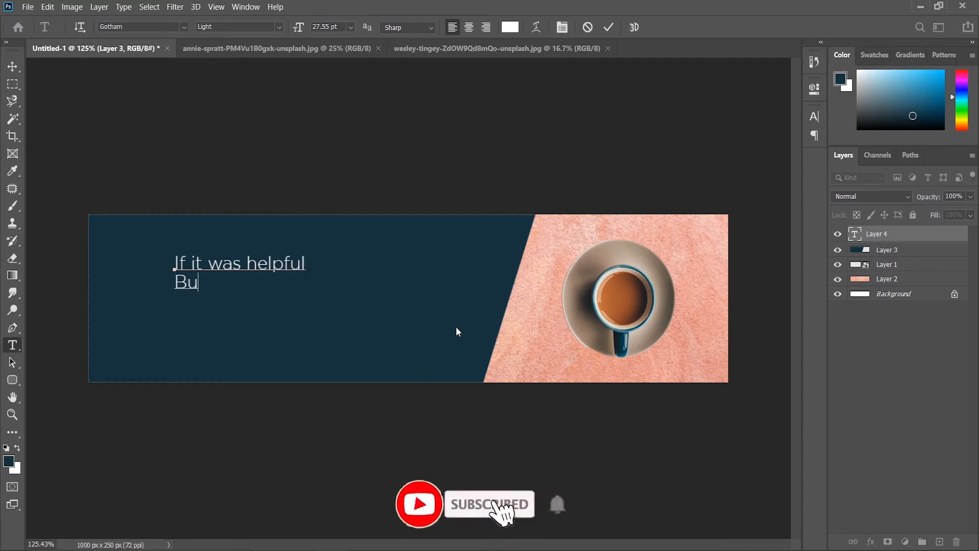
pyautogui.write('y me a ')
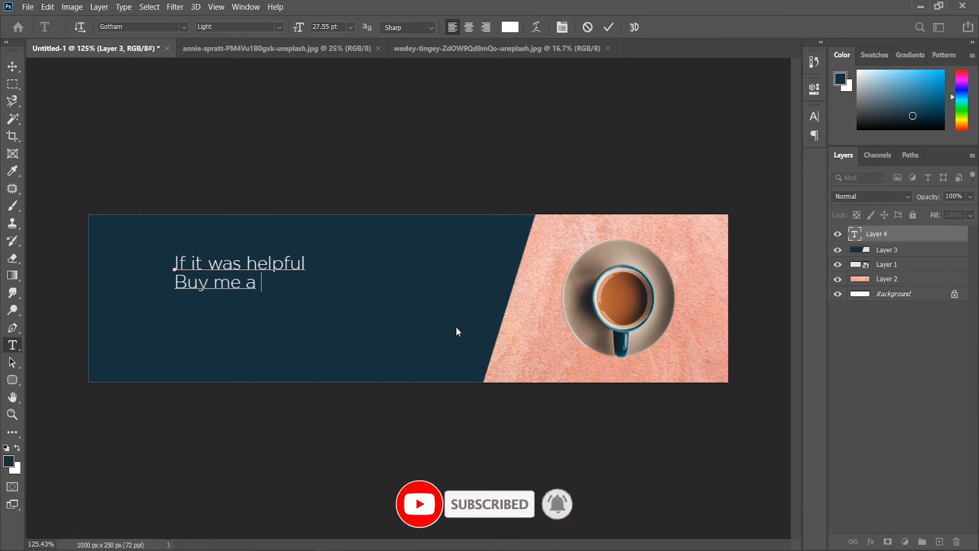
pyautogui.write('cup of')
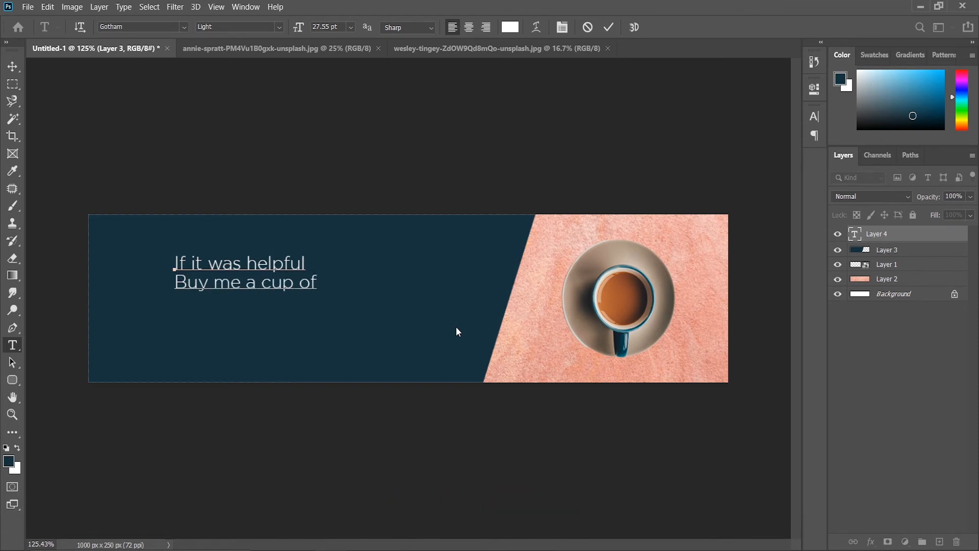
pyautogui.write(' coffee')
# - Shrink the "Buy me a cup of coffee" line to roughly half size and set the leading of both lines to 16.01 pt
pyautogui.tripleClick(176, 283)
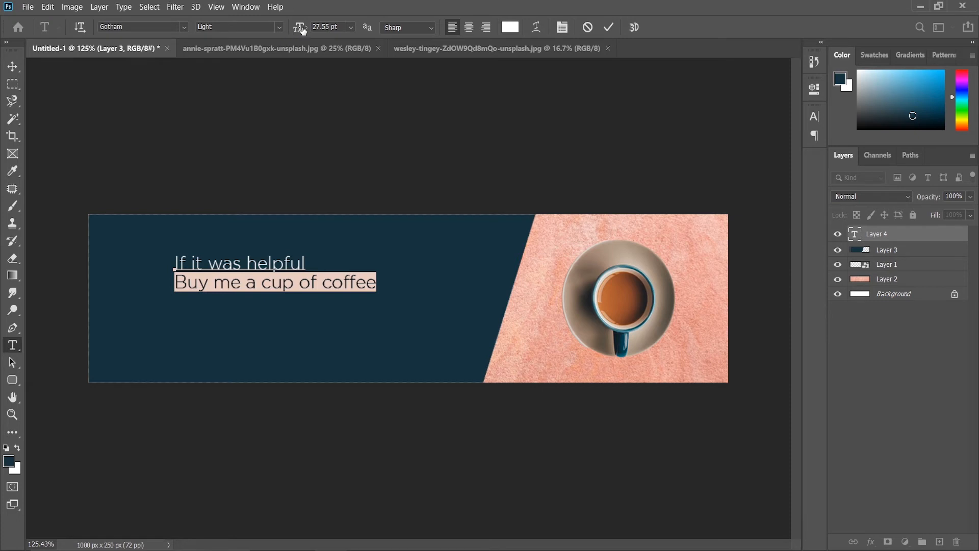
pyautogui.moveTo(300, 30); pyautogui.dragTo(294, 31)
pyautogui.hotkey('ctrl', 'a')
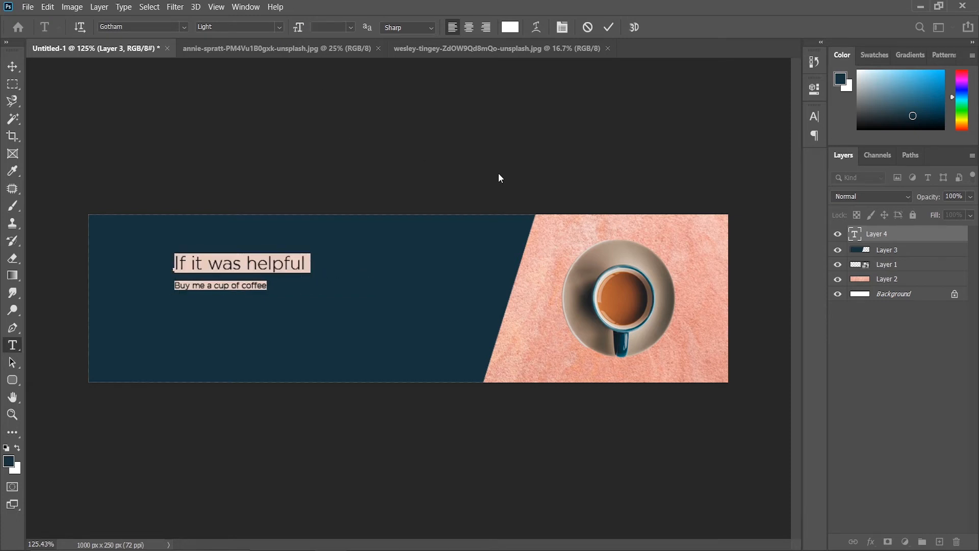
pyautogui.click(564, 28)
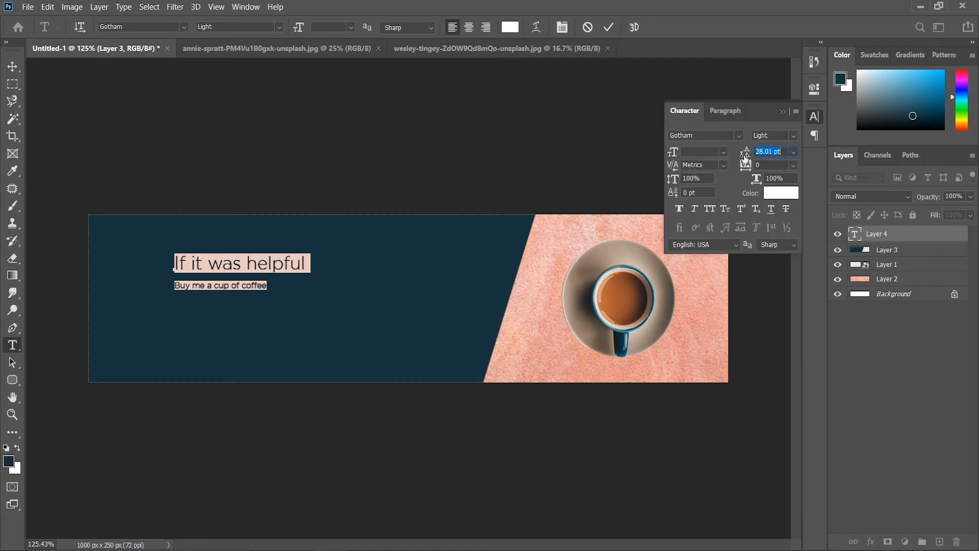
pyautogui.moveTo(746, 158); pyautogui.dragTo(737, 163)
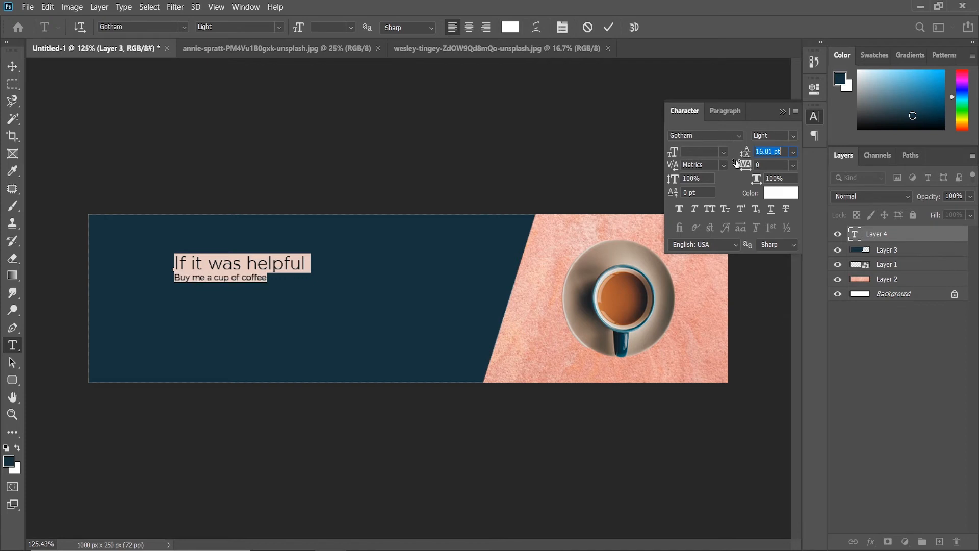
pyautogui.click(9, 61)
# - Scale the text block to about 171% and move it toward the left side of the dark blue panel
pyautogui.hotkey('ctrl', 't')
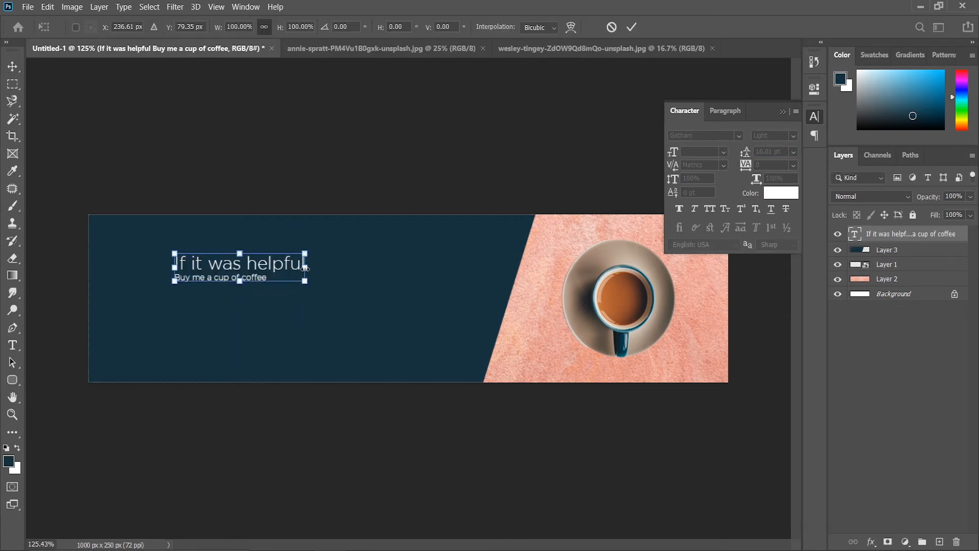
pyautogui.moveTo(304, 268); pyautogui.dragTo(398, 268)
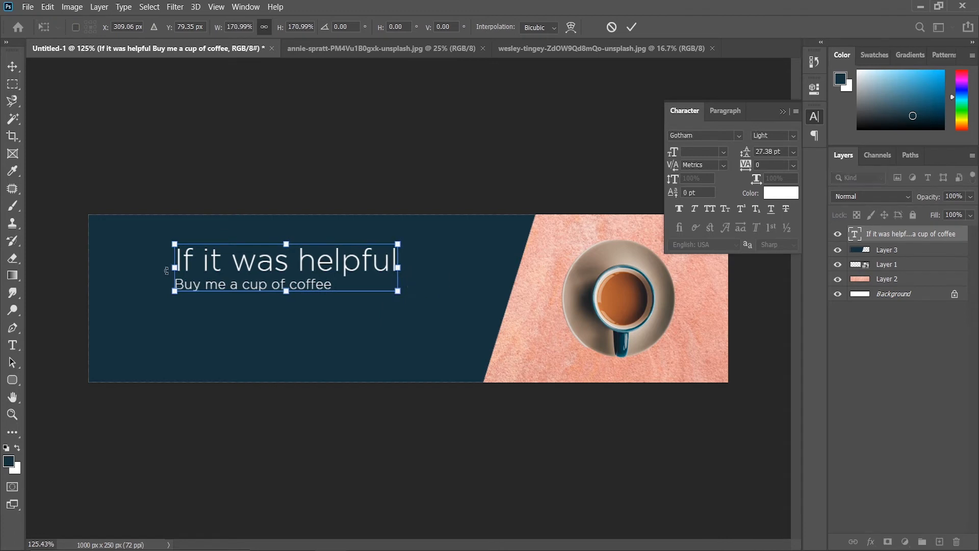
pyautogui.moveTo(223, 276); pyautogui.dragTo(173, 291)
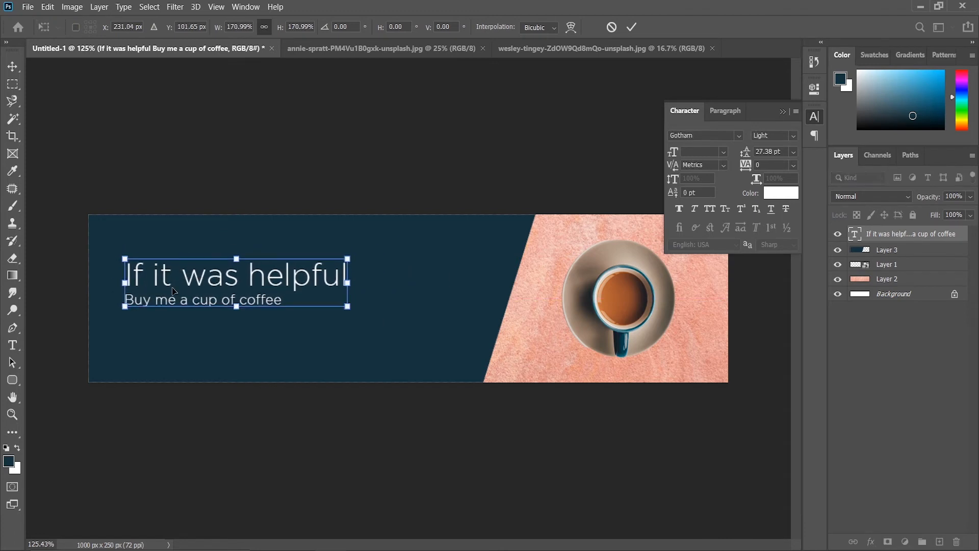
pyautogui.press('Return')
# - Set the "If it was helpful" line to the Bold font style
pyautogui.doubleClick(125, 270)
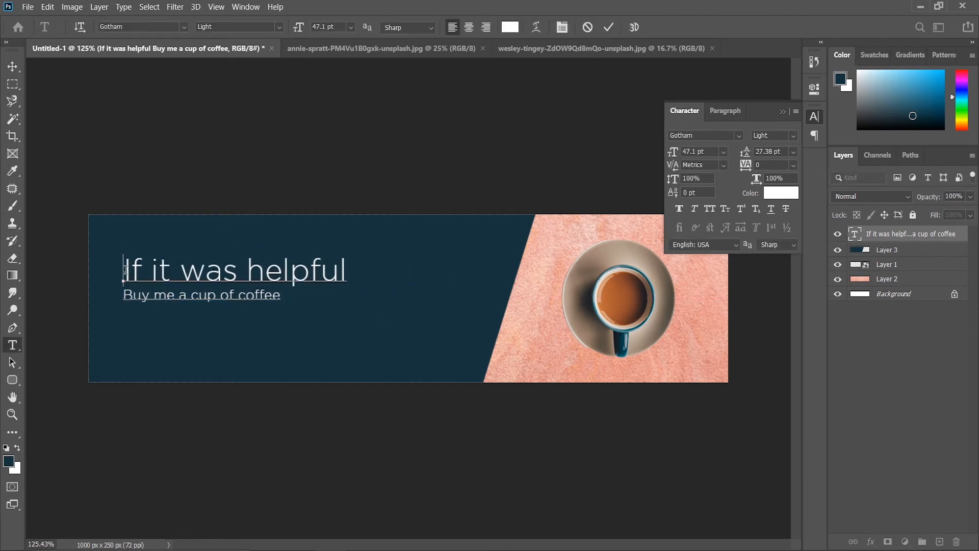
pyautogui.moveTo(125, 269); pyautogui.dragTo(350, 267)
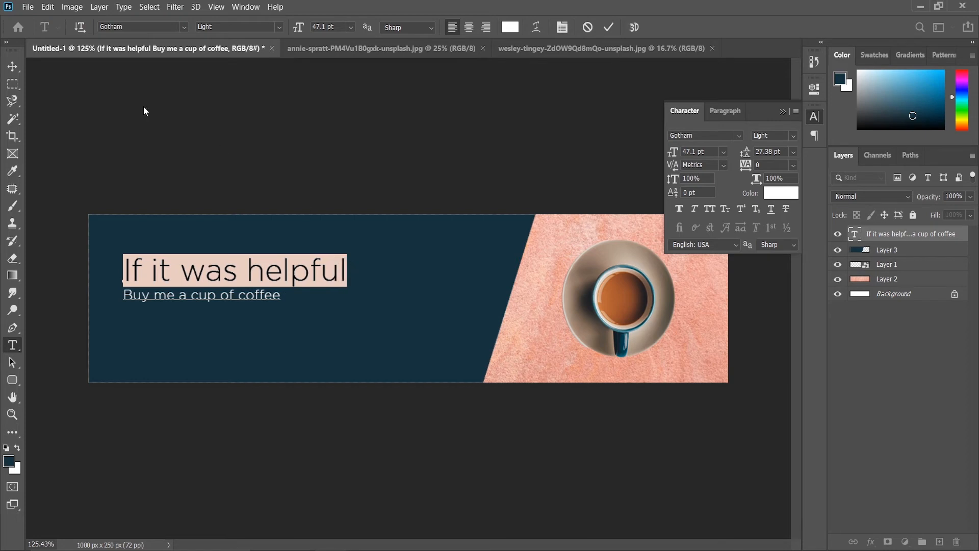
pyautogui.click(273, 27)
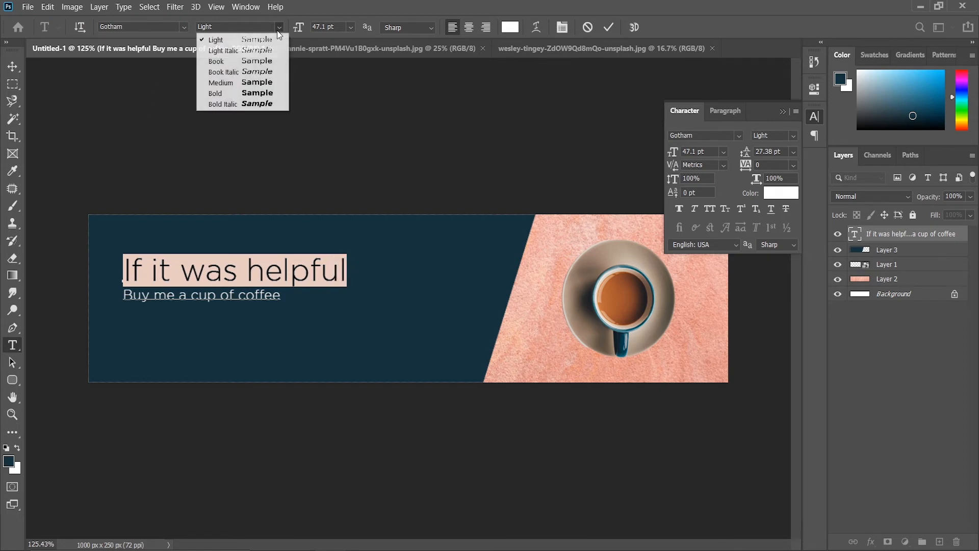
pyautogui.click(275, 96)
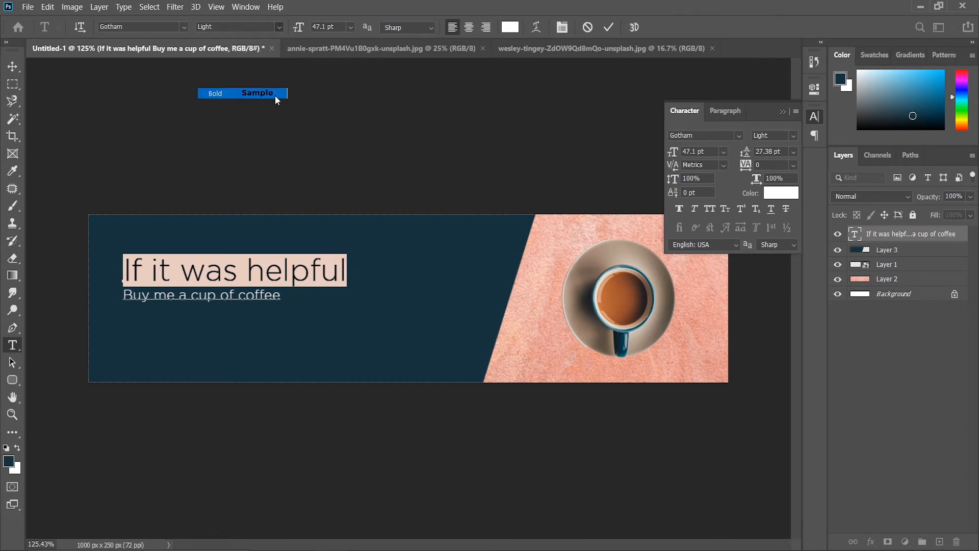
pyautogui.click(13, 69)
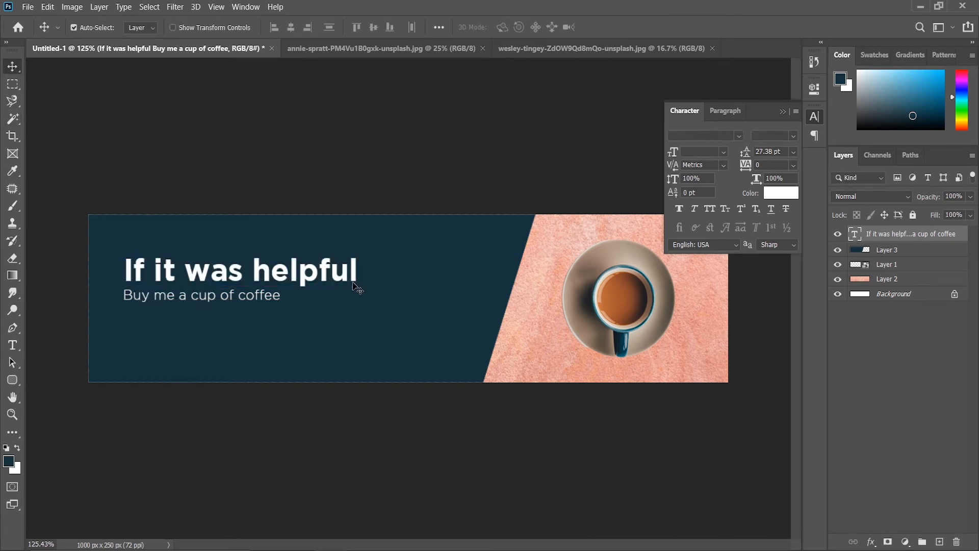
pyautogui.click(781, 112)
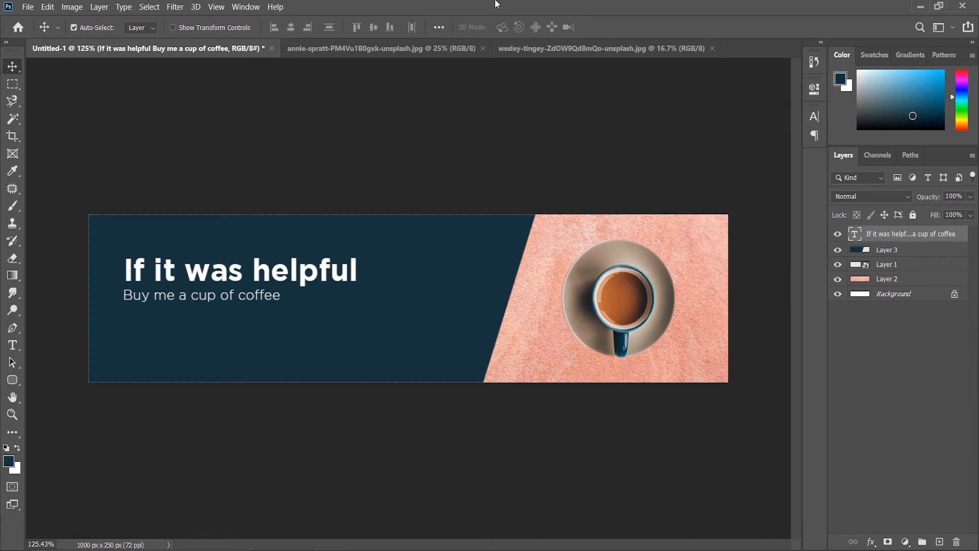
# - Enlarge the text block slightly and nudge it a little up and to the left
pyautogui.hotkey('ctrl', 't')
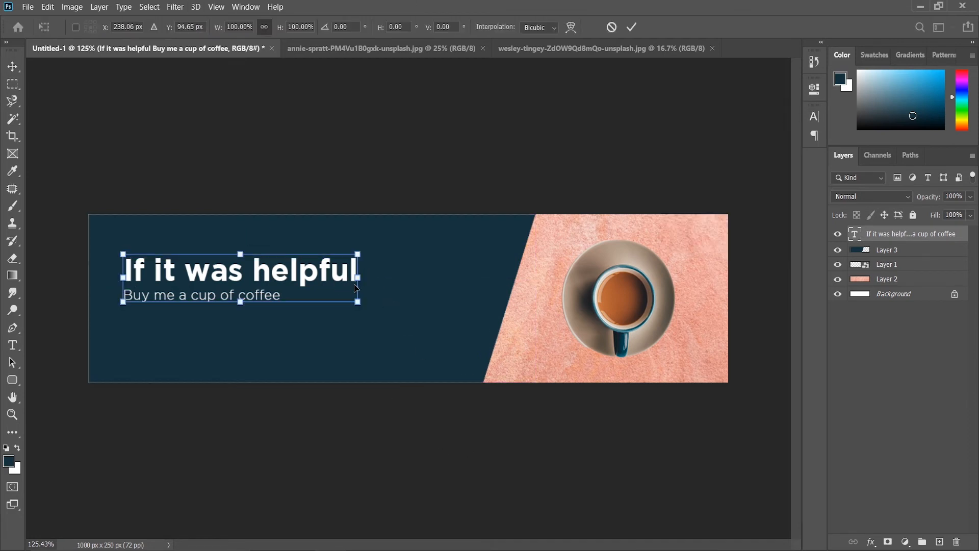
pyautogui.moveTo(359, 279); pyautogui.dragTo(381, 284)
pyautogui.press('Return')
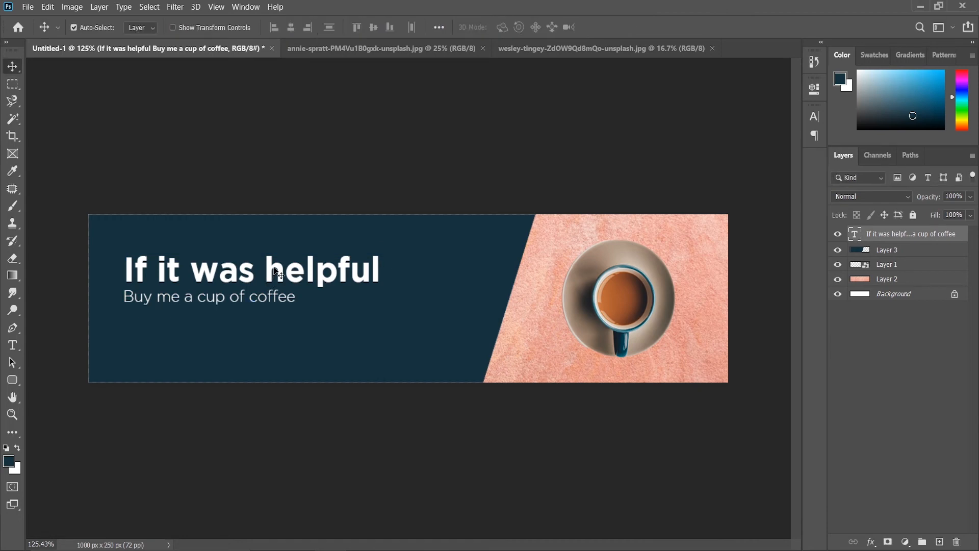
pyautogui.moveTo(268, 270); pyautogui.dragTo(266, 266)
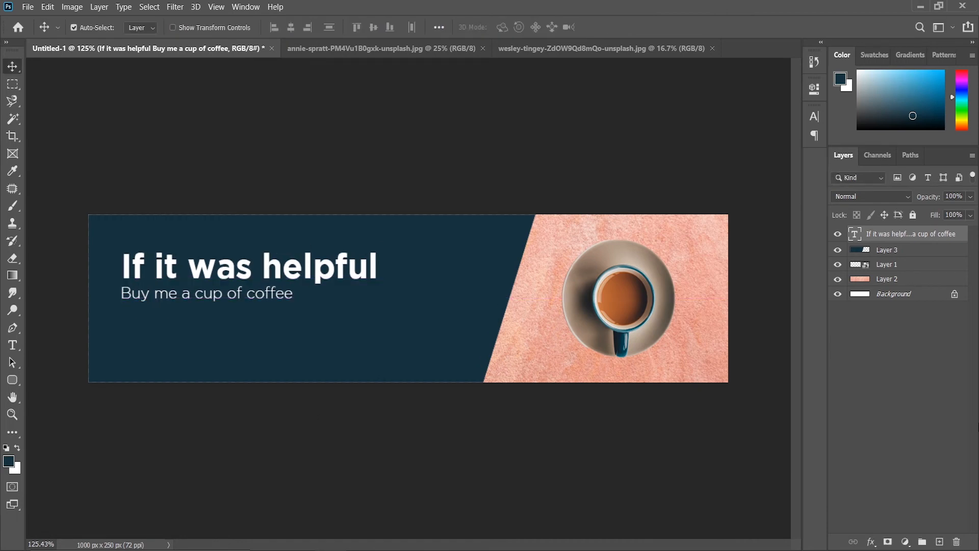
# - Draw a rectangle about 165 x 34 px below the text and round all its corners to 8 px
pyautogui.moveTo(12, 380); pyautogui.dragTo(62, 391)
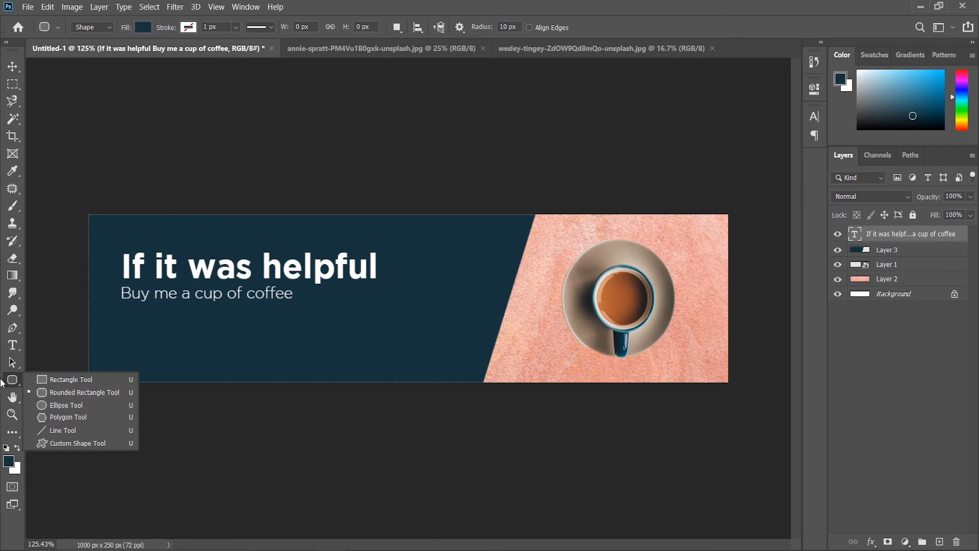
pyautogui.click(55, 379)
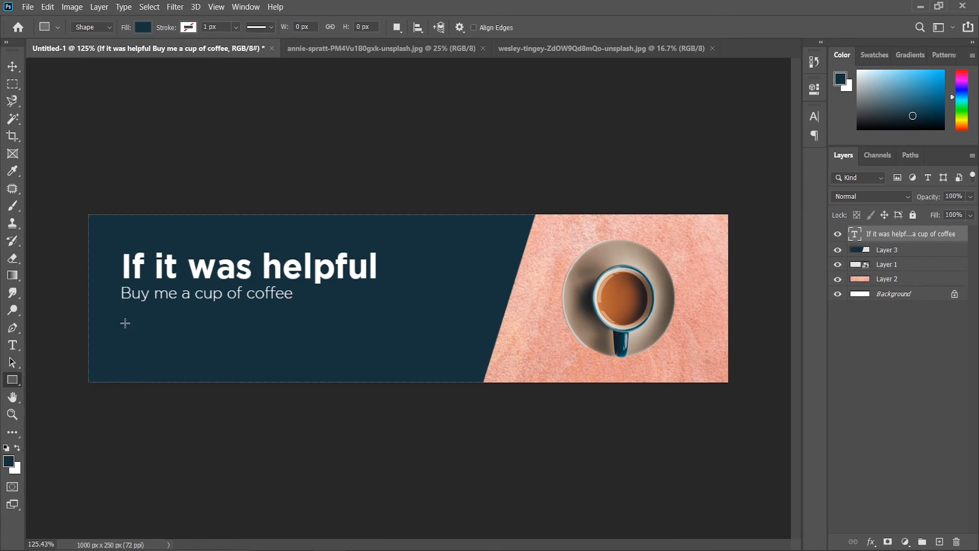
pyautogui.moveTo(121, 319); pyautogui.dragTo(228, 342)
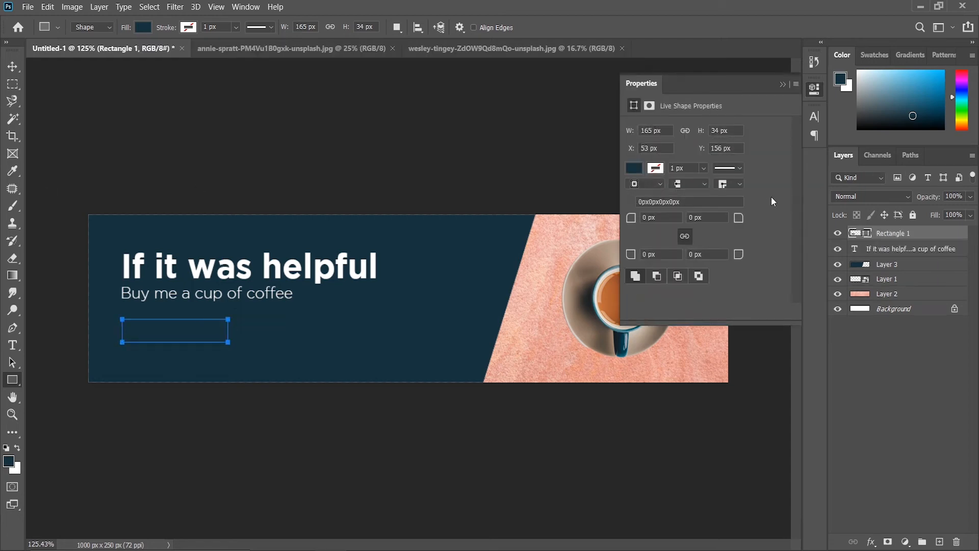
pyautogui.click(668, 218)
pyautogui.write('8')
pyautogui.press('Return')
# - Fill the rounded rectangle with white and reduce its stroke width to 0 px
pyautogui.click(141, 29)
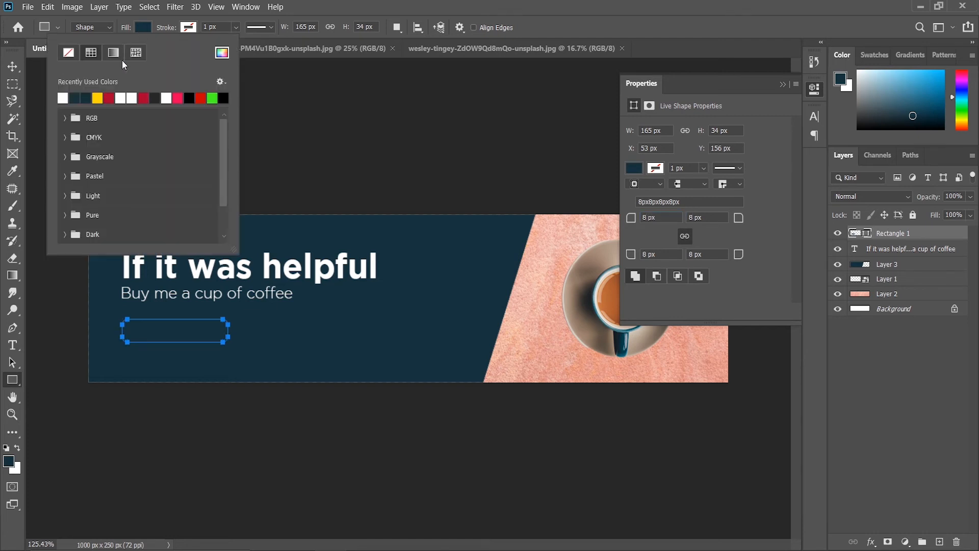
pyautogui.click(64, 97)
pyautogui.click(235, 25)
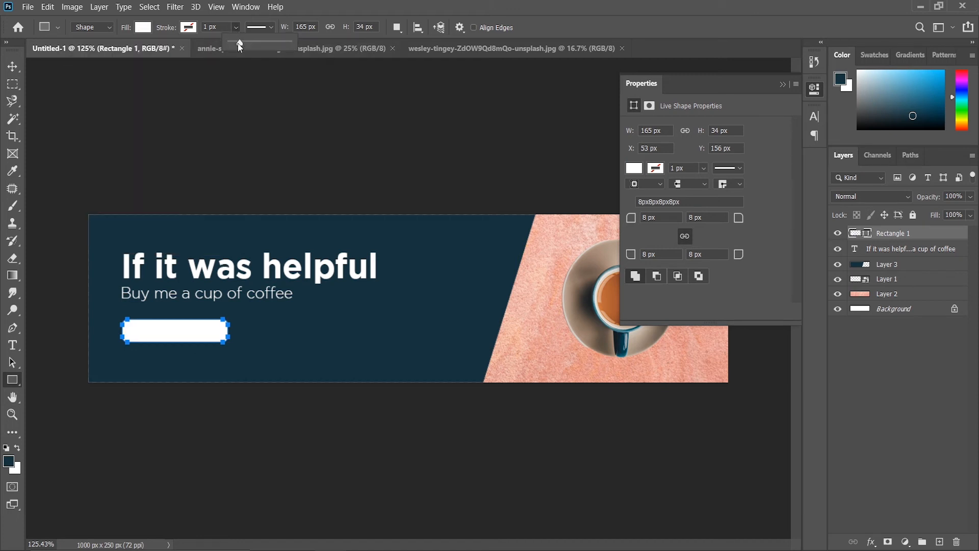
pyautogui.moveTo(237, 42); pyautogui.dragTo(226, 42)
pyautogui.click(28, 69)
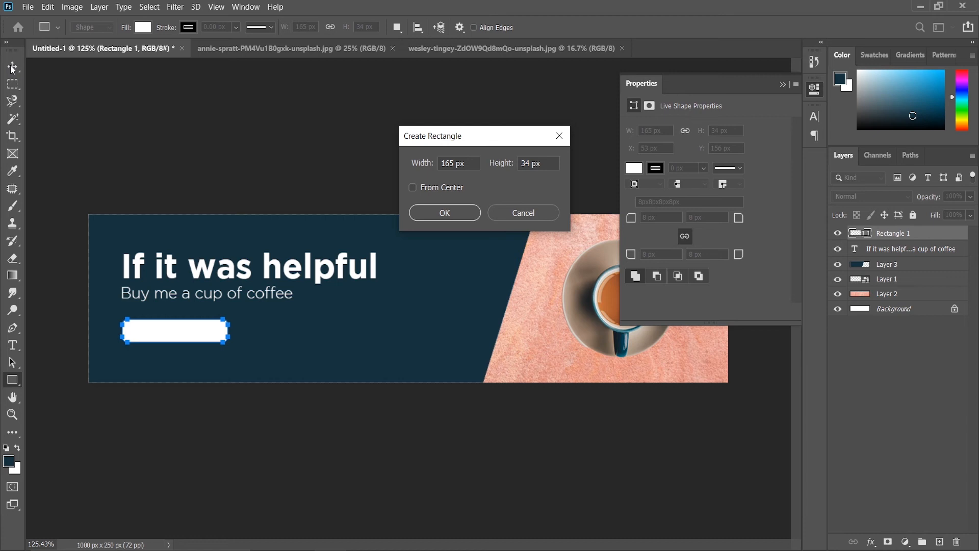
pyautogui.click(525, 212)
pyautogui.click(13, 66)
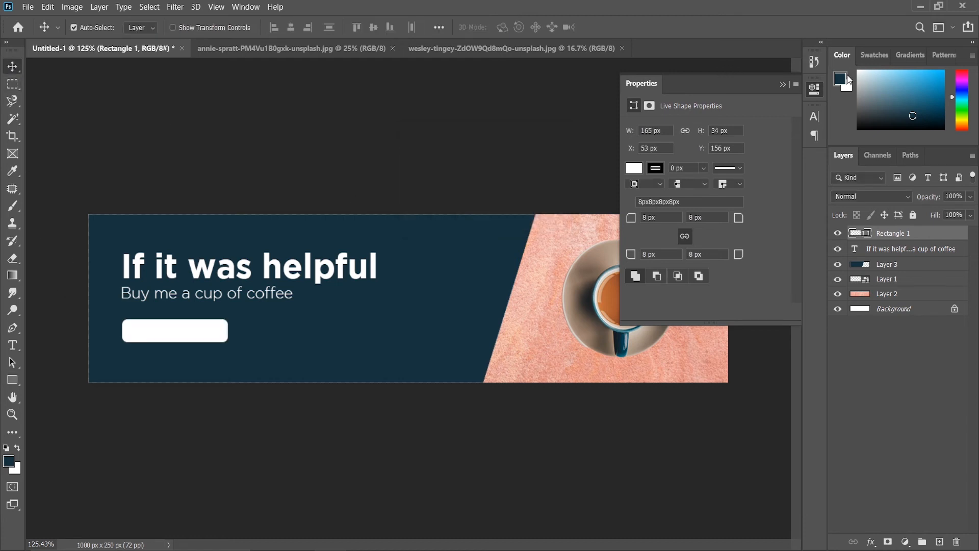
pyautogui.click(785, 85)
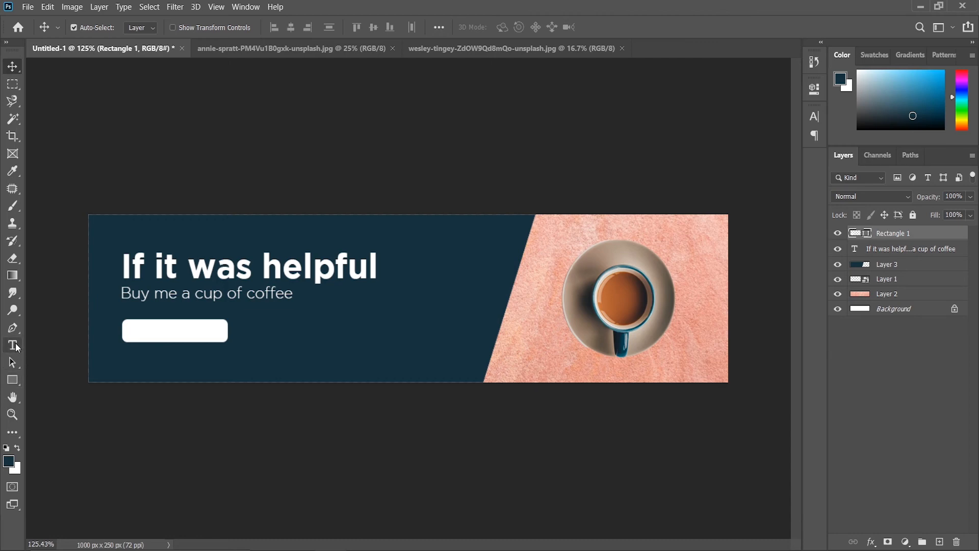
# - Add a bold white "Buy Now" text on the dark blue panel beside the white button shape
pyautogui.click(13, 346)
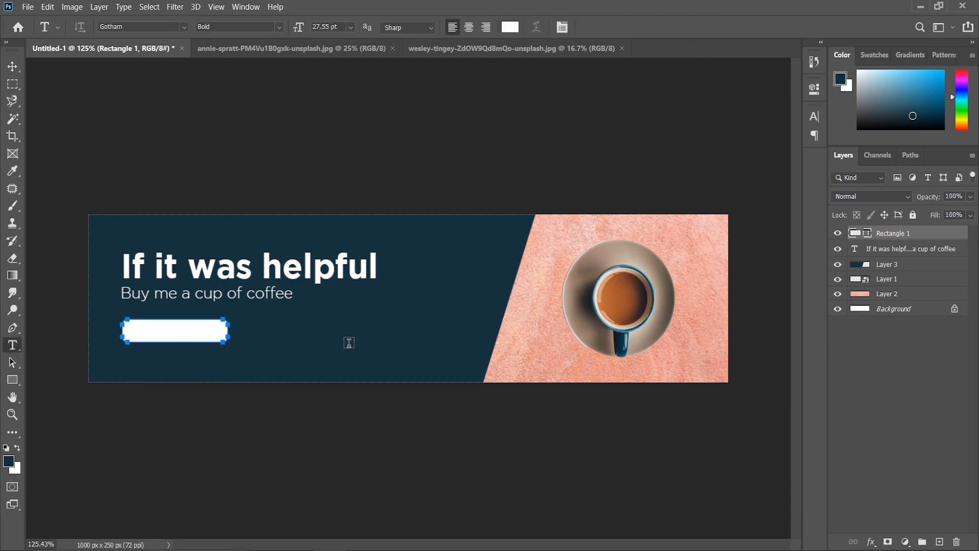
pyautogui.click(349, 343)
pyautogui.write('Bu')
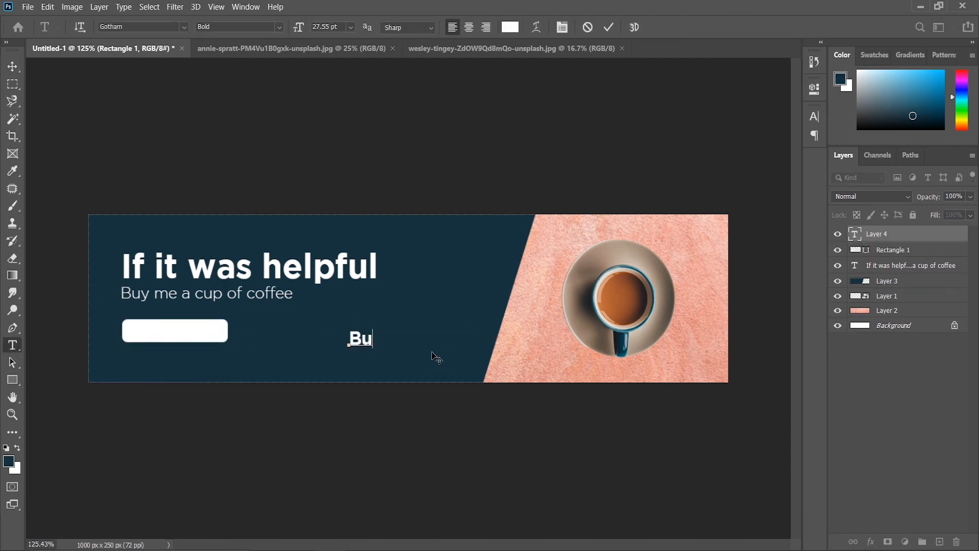
pyautogui.write('y Now')
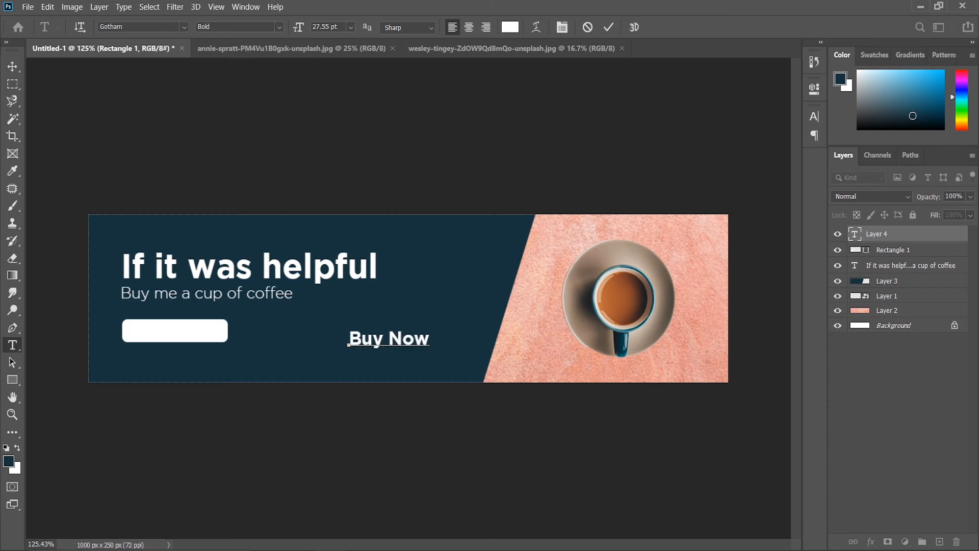
pyautogui.click(12, 66)
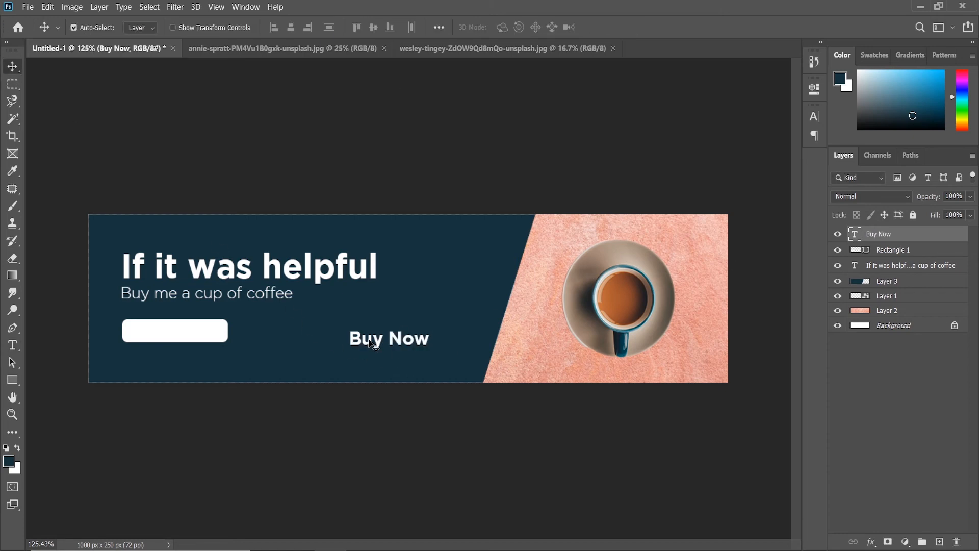
# - Move the "Buy Now" text just below the white button shape and recolour it with the panel's dark blue, #16333d
pyautogui.moveTo(373, 345); pyautogui.dragTo(126, 357)
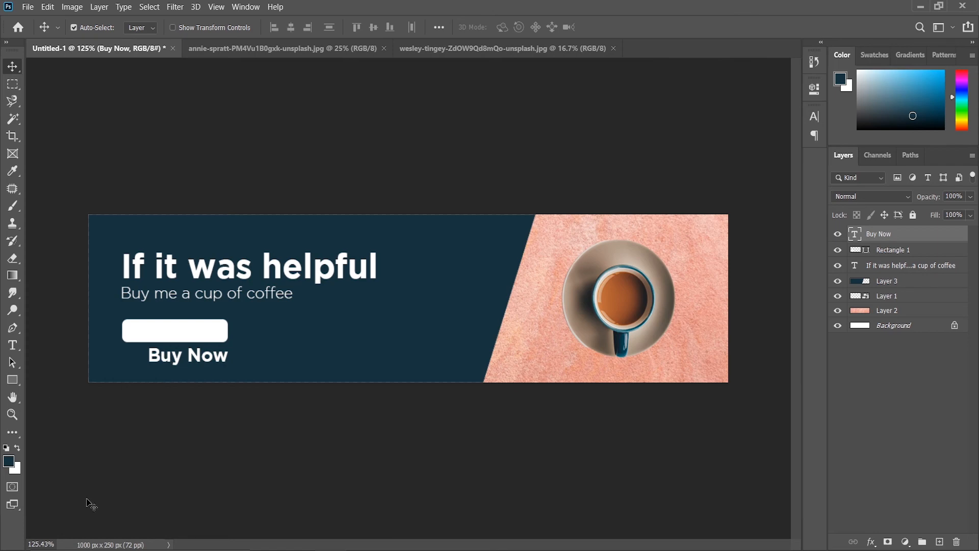
pyautogui.doubleClick(174, 355)
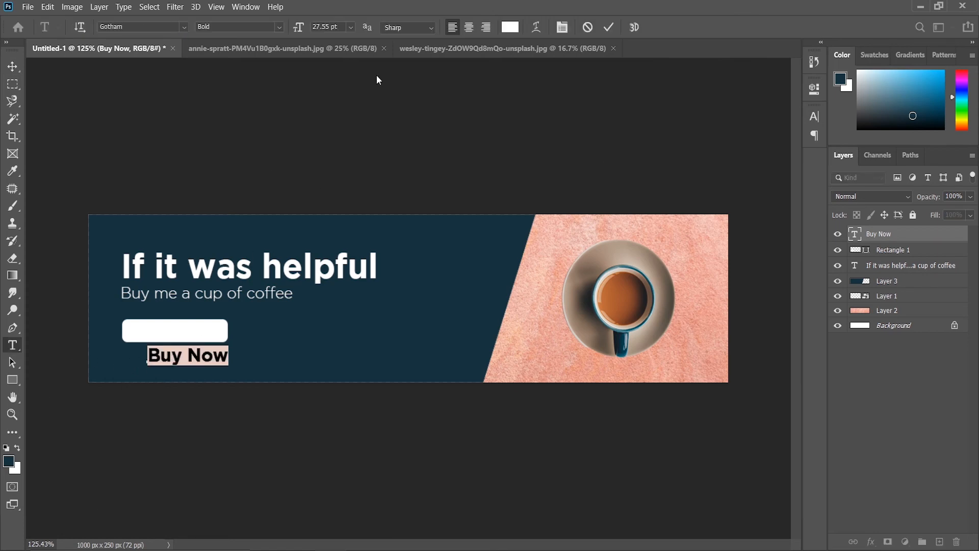
pyautogui.click(513, 27)
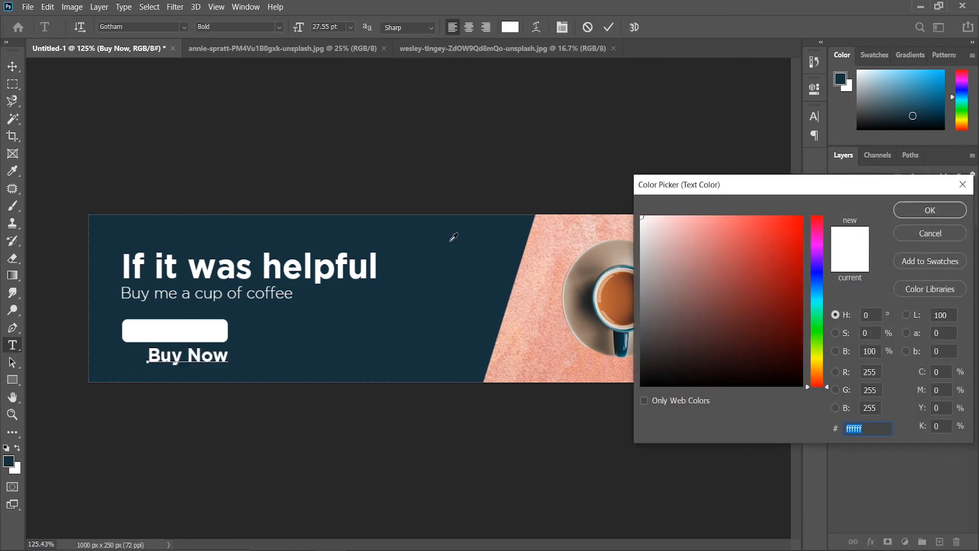
pyautogui.click(342, 330)
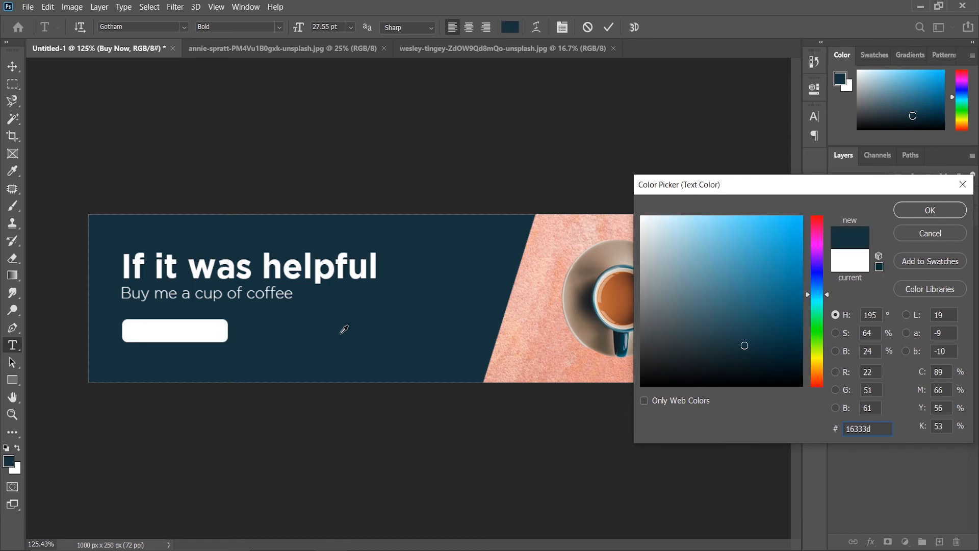
pyautogui.click(907, 209)
pyautogui.click(13, 67)
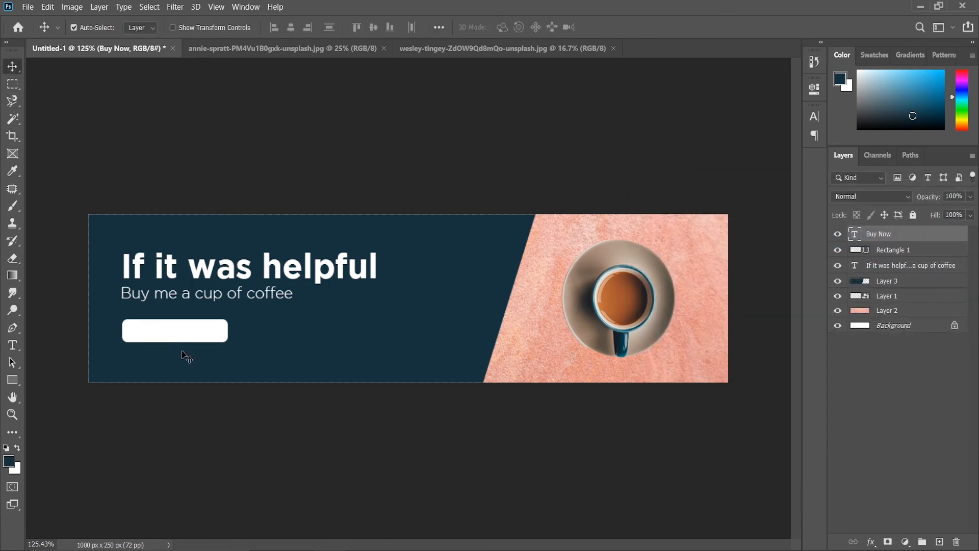
# - Place the "Buy Now" text on the white rounded button and fine-tune its position so it sits centred
pyautogui.moveTo(185, 355)
pyautogui.mouseDown()
pyautogui.moveTo(190, 333)
pyautogui.moveTo(178, 336)
pyautogui.mouseUp()
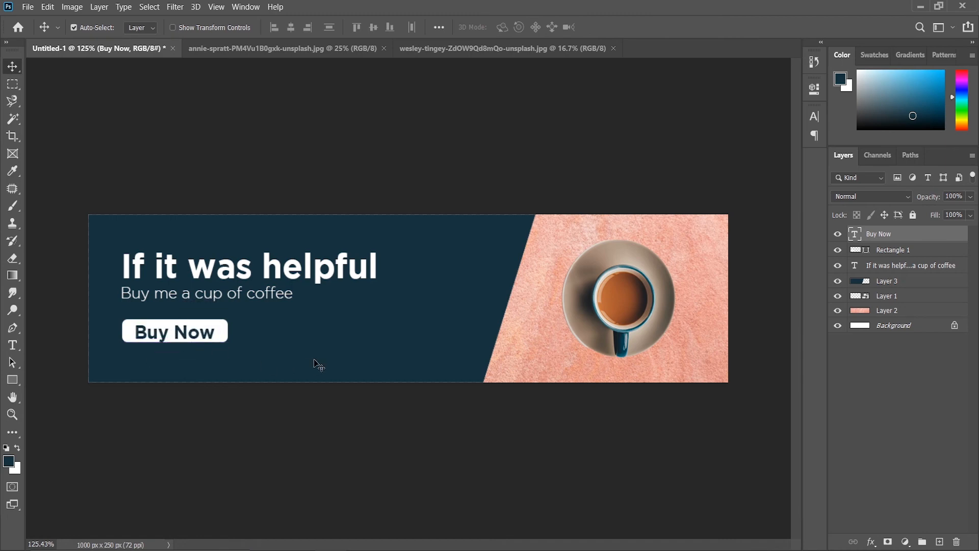
pyautogui.press('Up')
pyautogui.press('Up')
pyautogui.press('Up')
pyautogui.press('Up')
pyautogui.press('Up')
pyautogui.press('Left')
pyautogui.press('Left')
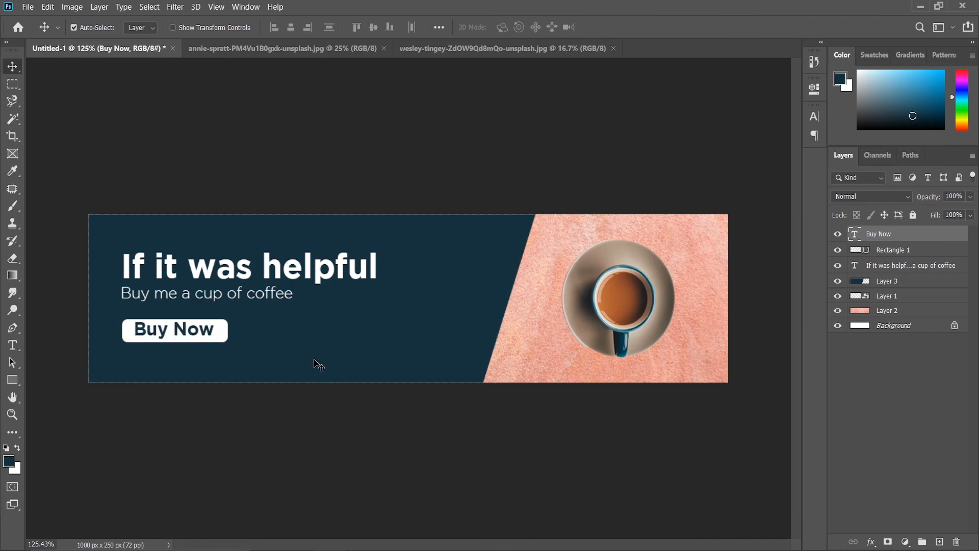
pyautogui.press('Down')
pyautogui.press('Down')
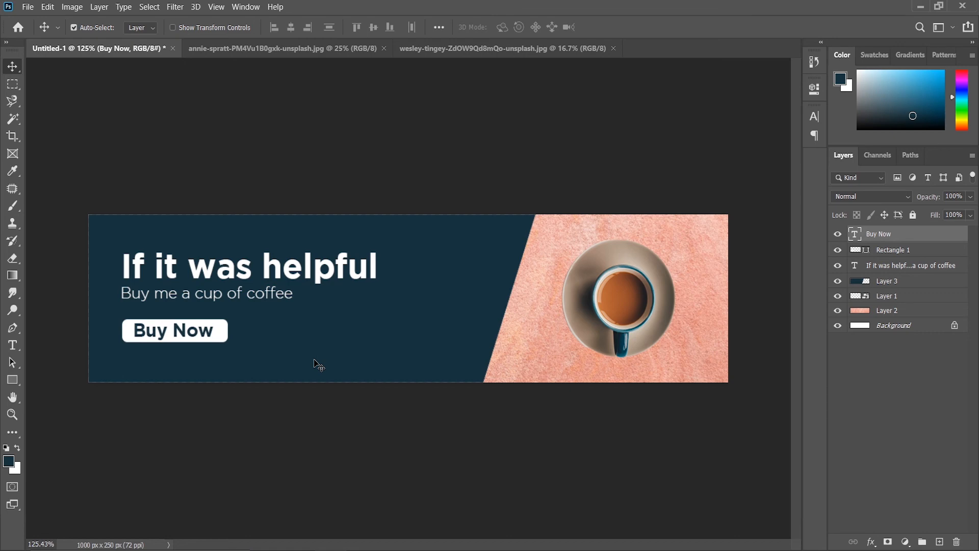
# - Add a drop shadow to the coffee cup layer with 29% opacity and a 104° angle
pyautogui.press('ctrl')
pyautogui.click(633, 325)
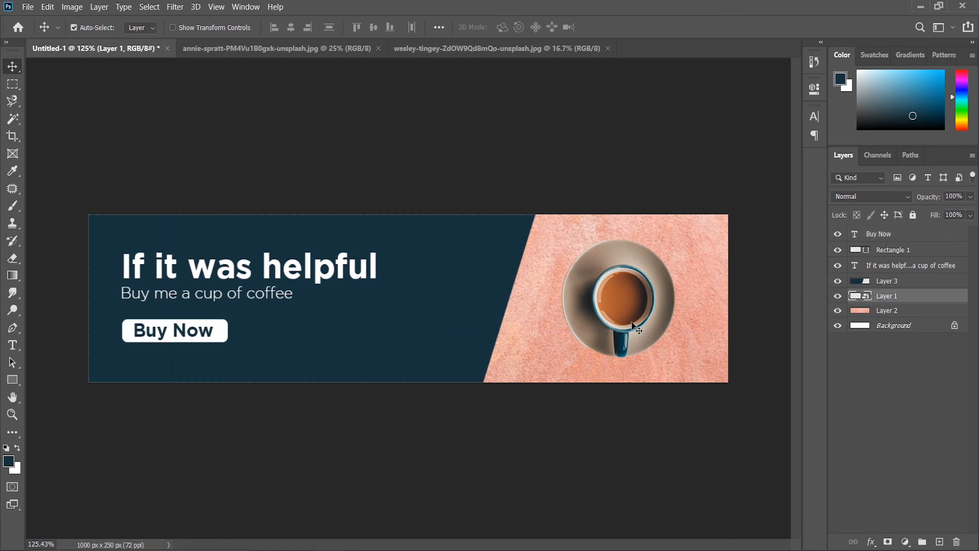
pyautogui.click(872, 544)
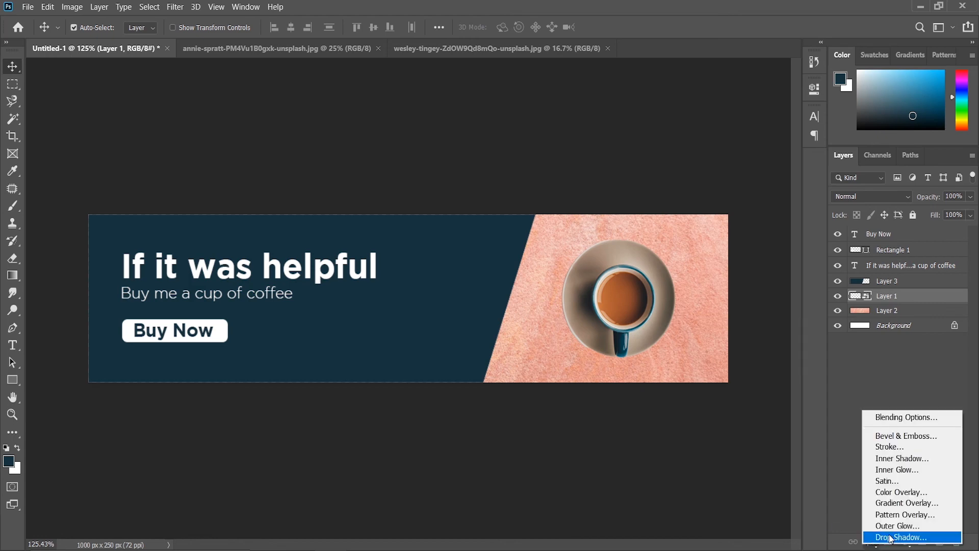
pyautogui.click(893, 538)
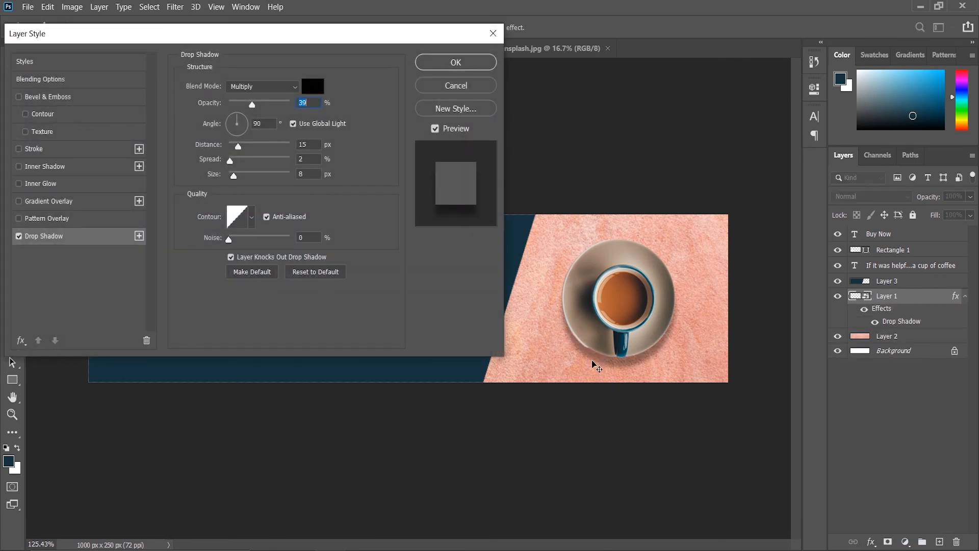
pyautogui.moveTo(255, 109); pyautogui.dragTo(257, 111)
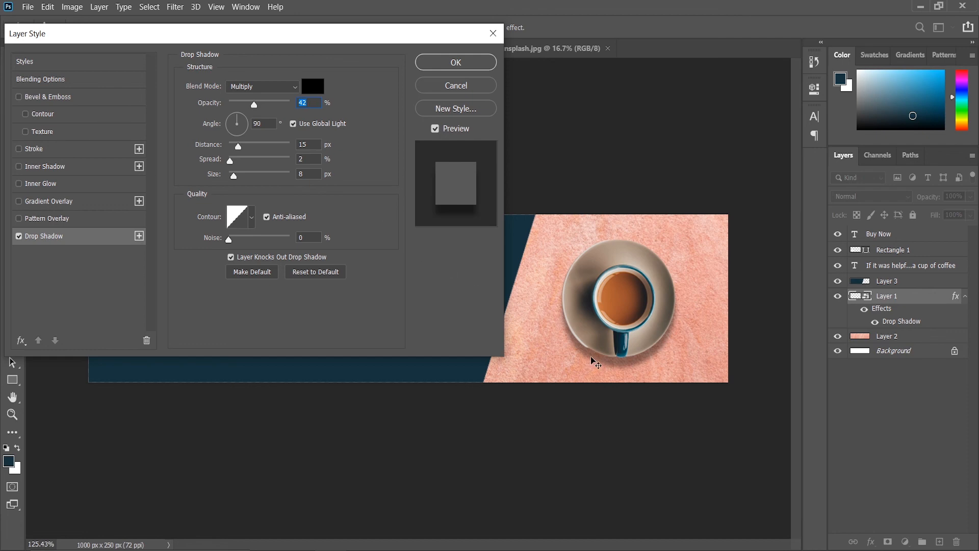
pyautogui.moveTo(592, 357); pyautogui.dragTo(605, 357)
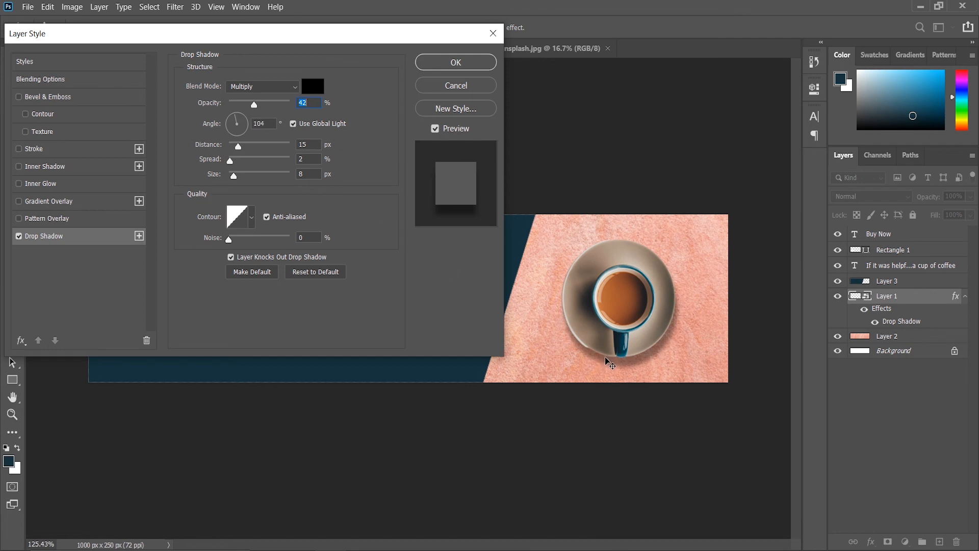
pyautogui.moveTo(254, 105); pyautogui.dragTo(248, 104)
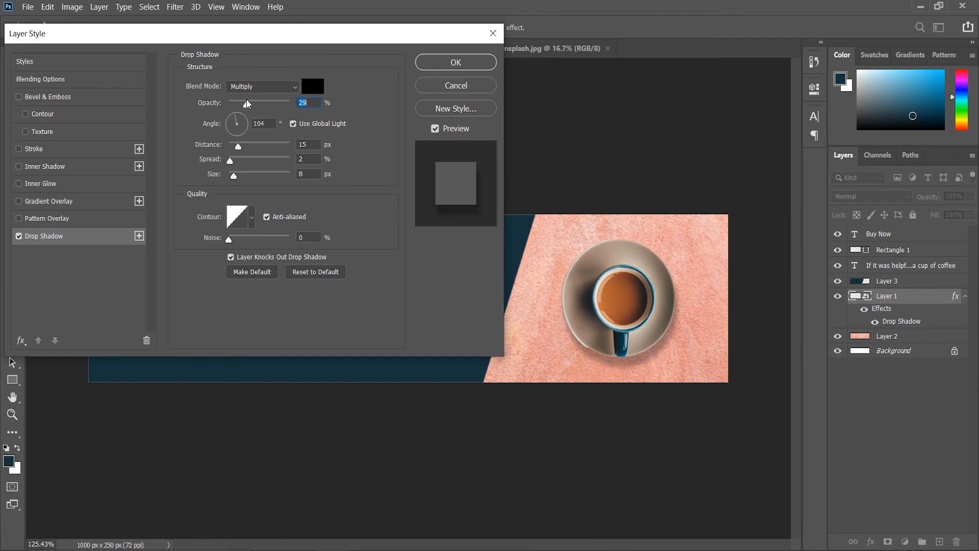
pyautogui.click(454, 67)
# - Set the font size of the "Buy Now" text to 22 pt
pyautogui.doubleClick(160, 329)
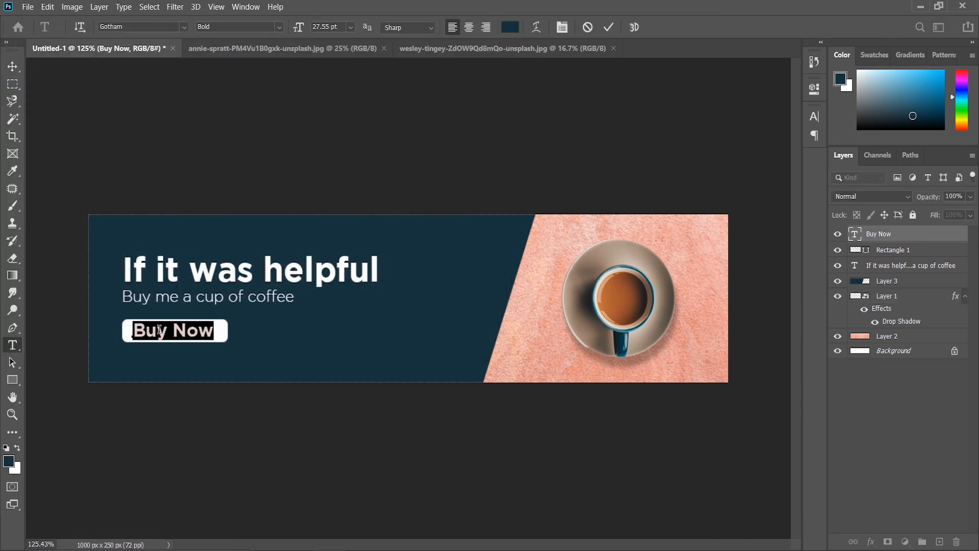
pyautogui.click(341, 25)
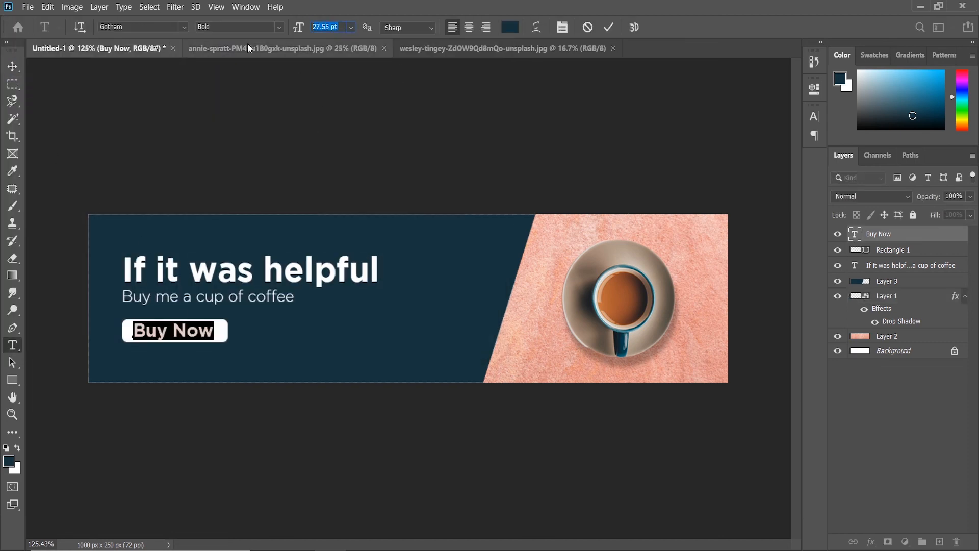
pyautogui.write('22')
pyautogui.press('Return')
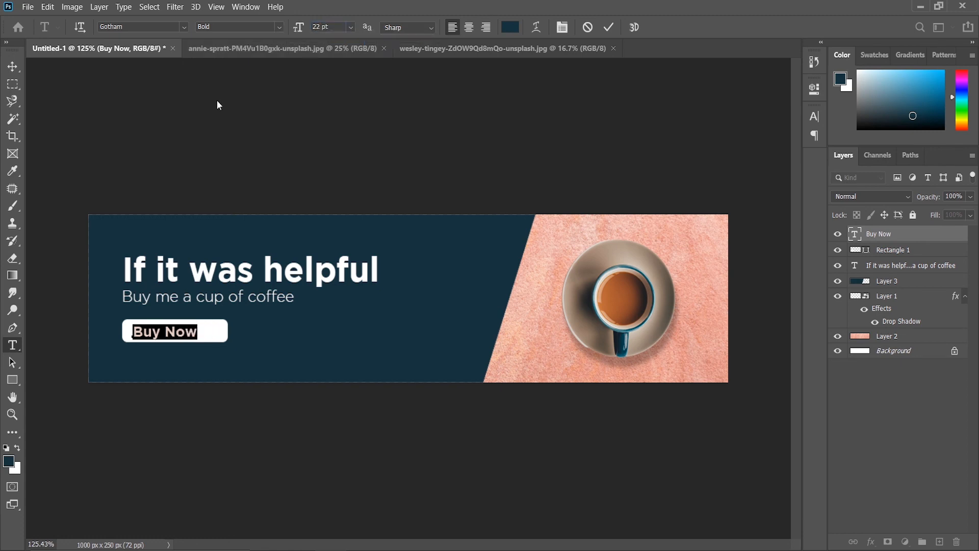
pyautogui.click(12, 66)
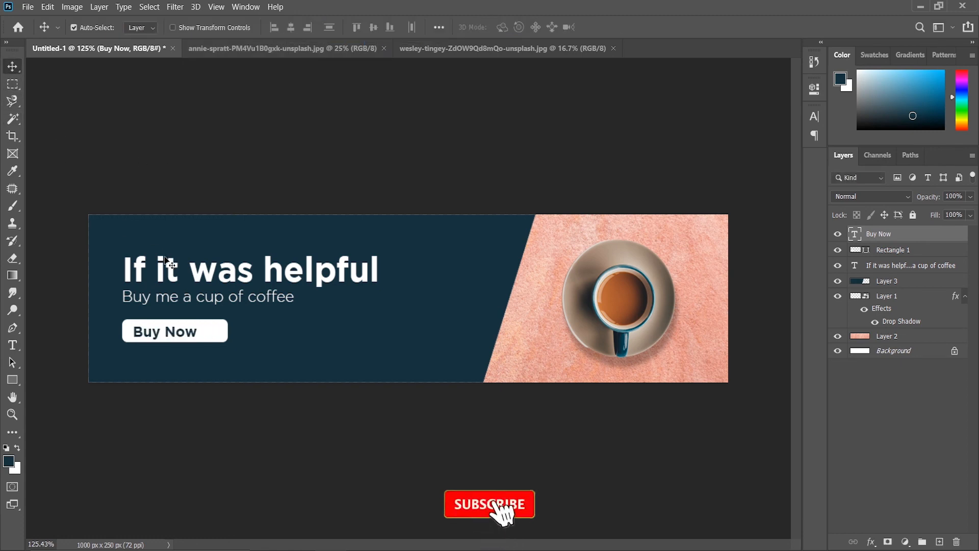
# - Nudge the smaller "Buy Now" text to the right and slightly up towards the centre of the white button
pyautogui.press('Up')
pyautogui.press('Up')
pyautogui.press('Right')
pyautogui.press('Right')
pyautogui.press('Right')
pyautogui.press('Right')
pyautogui.press('Right')
pyautogui.press('Right')
pyautogui.press('Right')
pyautogui.press('Right')
pyautogui.press('Right')
pyautogui.press('Down')
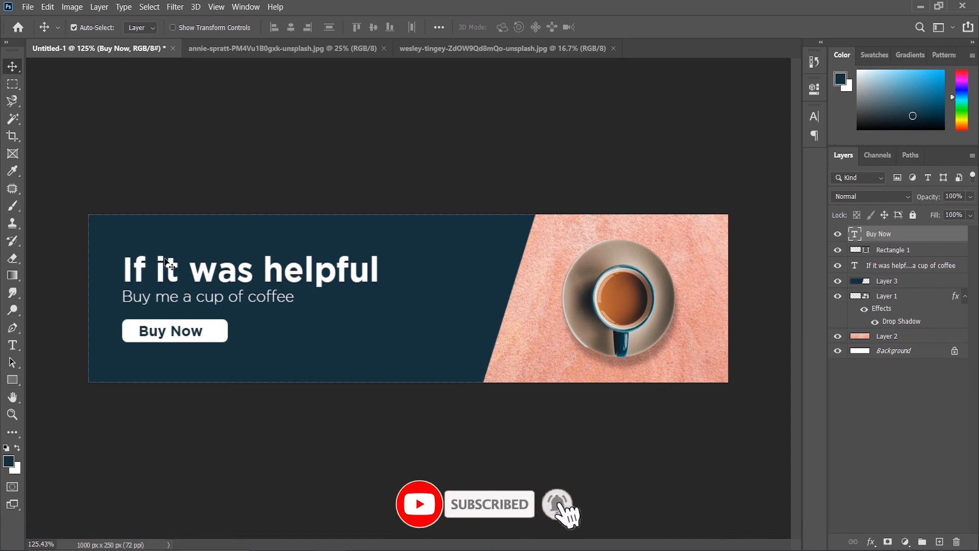
pyautogui.press('Right')
pyautogui.press('Right')
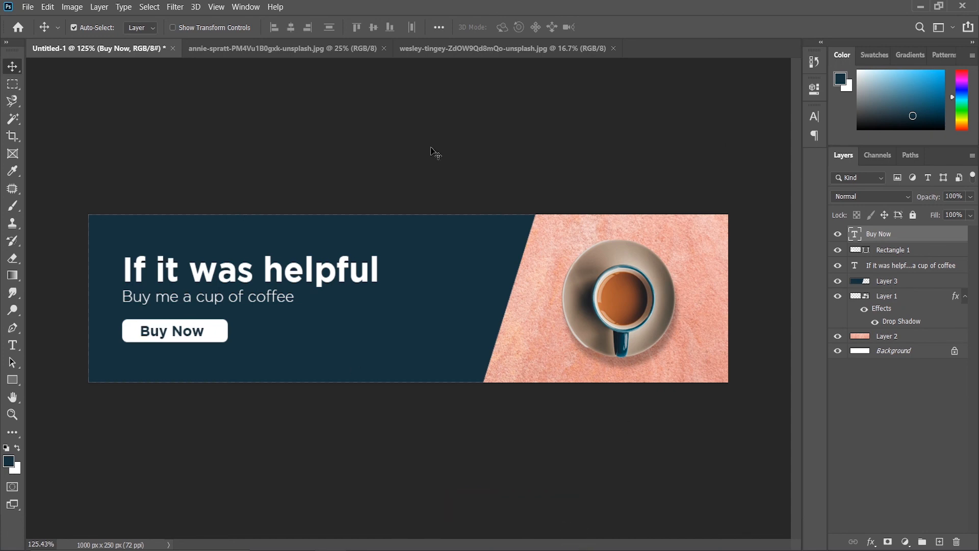